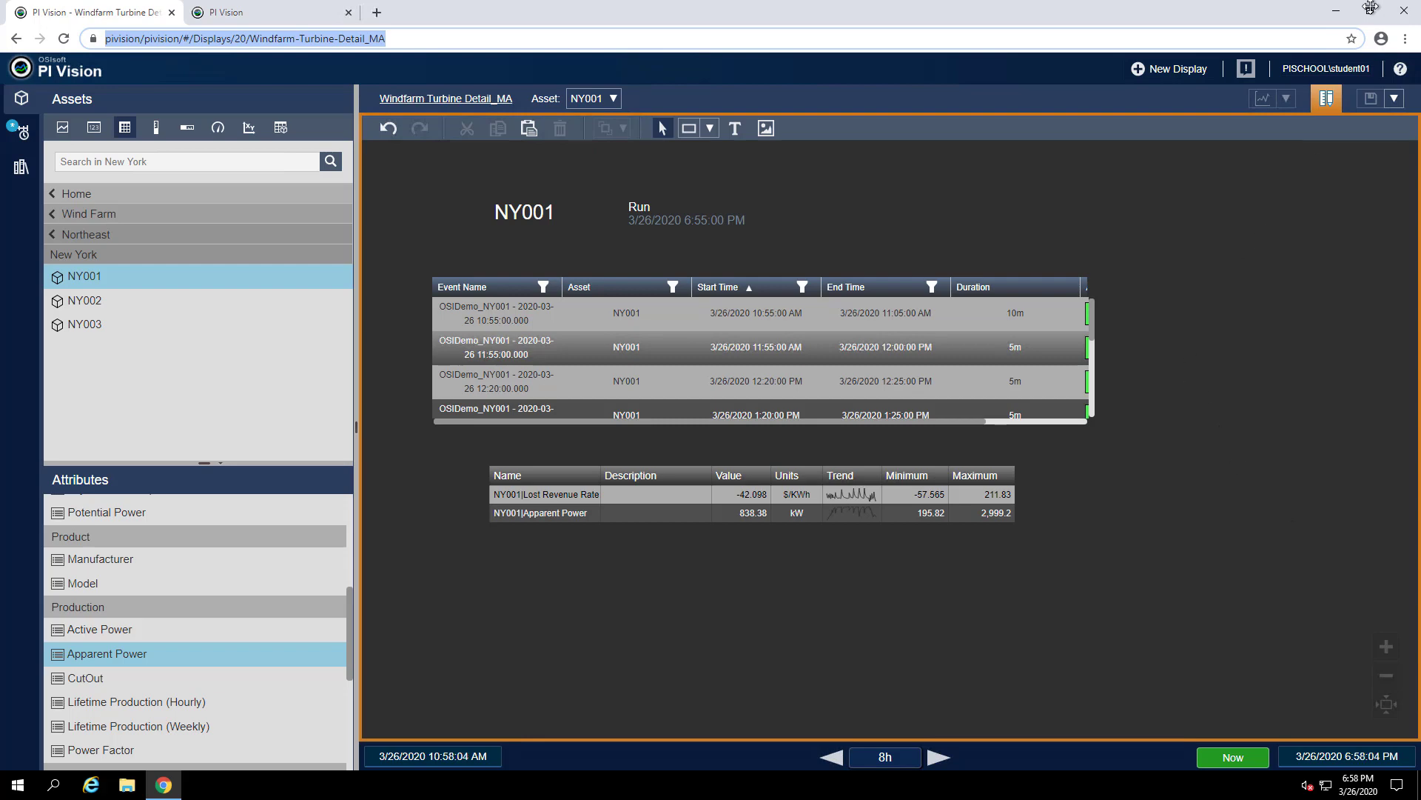
Minimize Chrome and launch PI System Explorer from the desktop, opening the Wind Farm database
left_click(1336, 12)
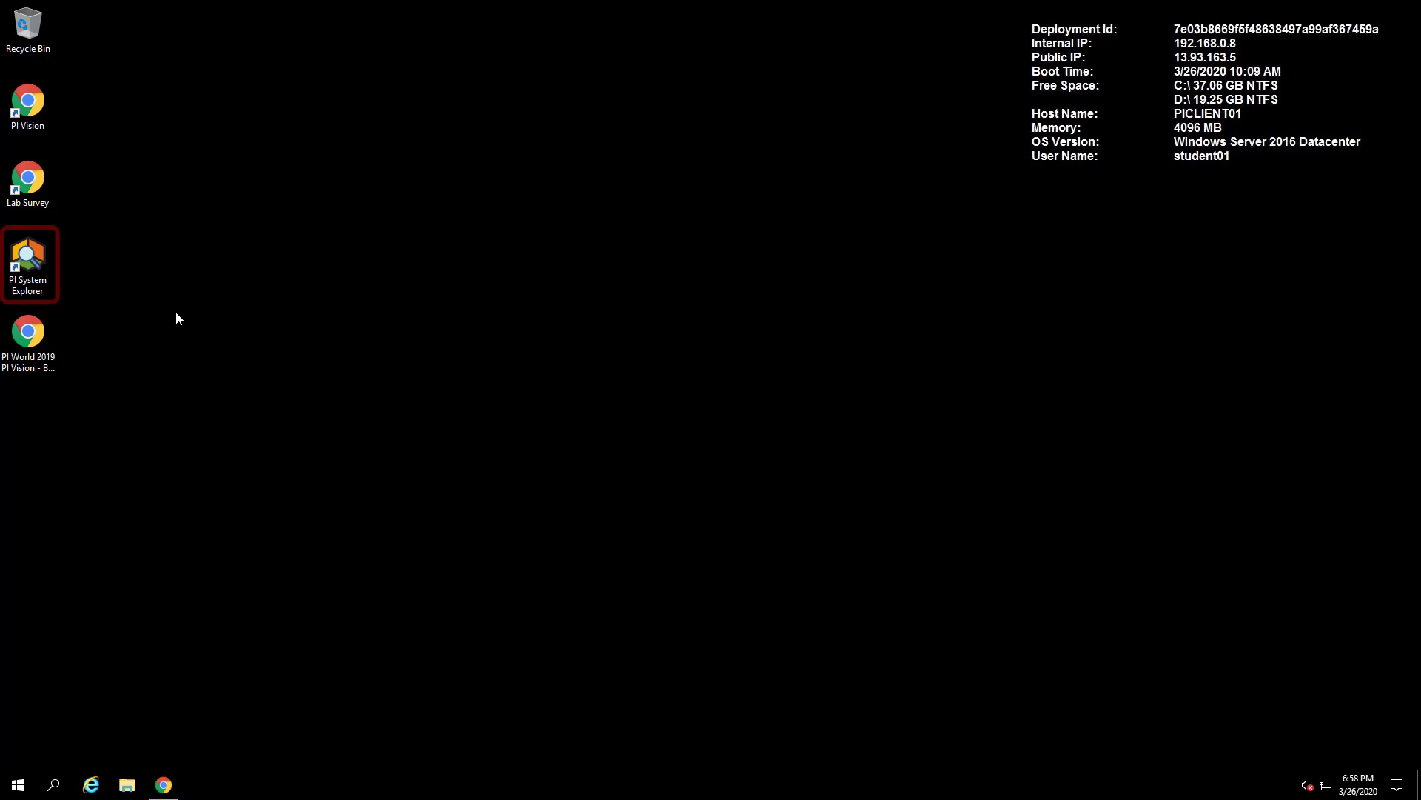
double_click(32, 272)
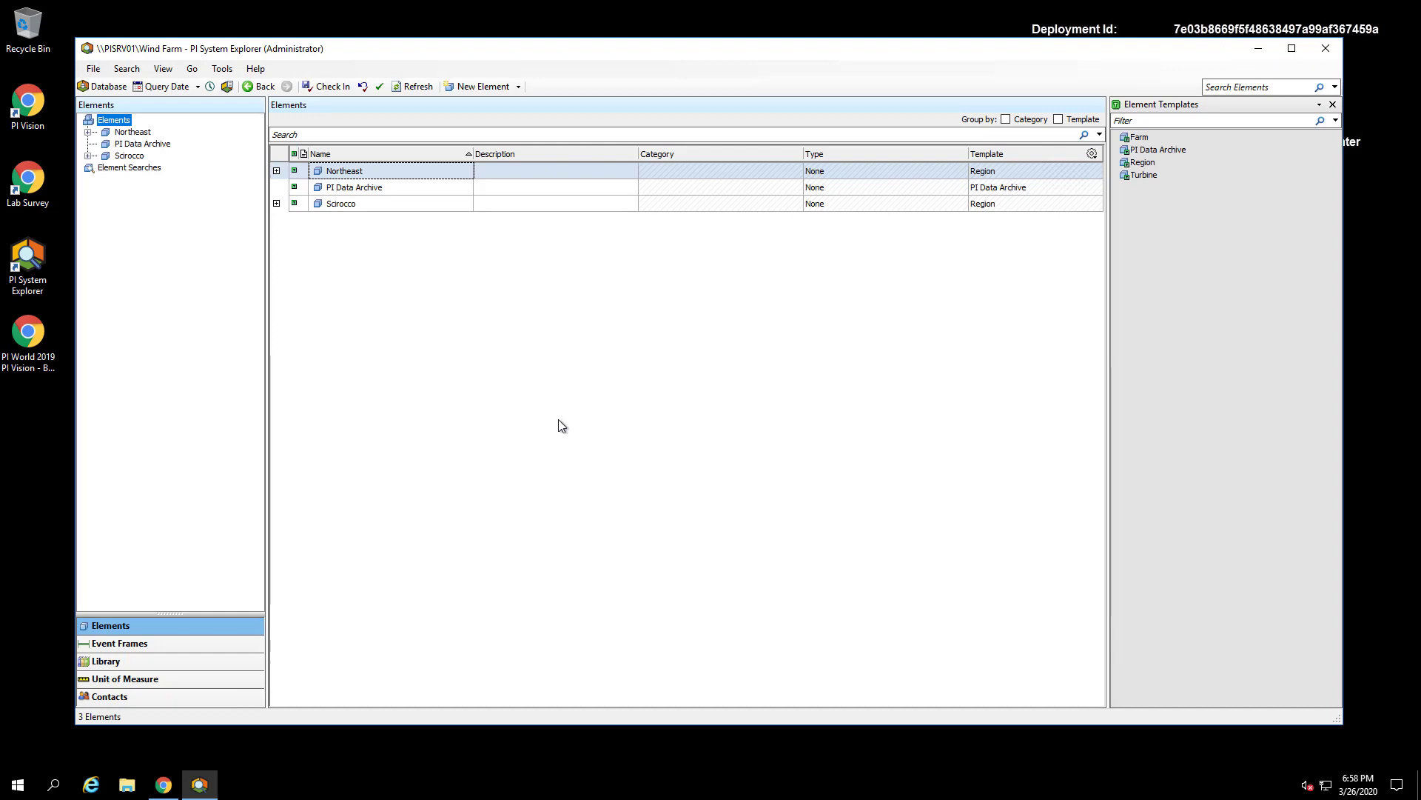
In Library, expand Element Templates and show the Turbine template's Attribute Templates
left_click(155, 670)
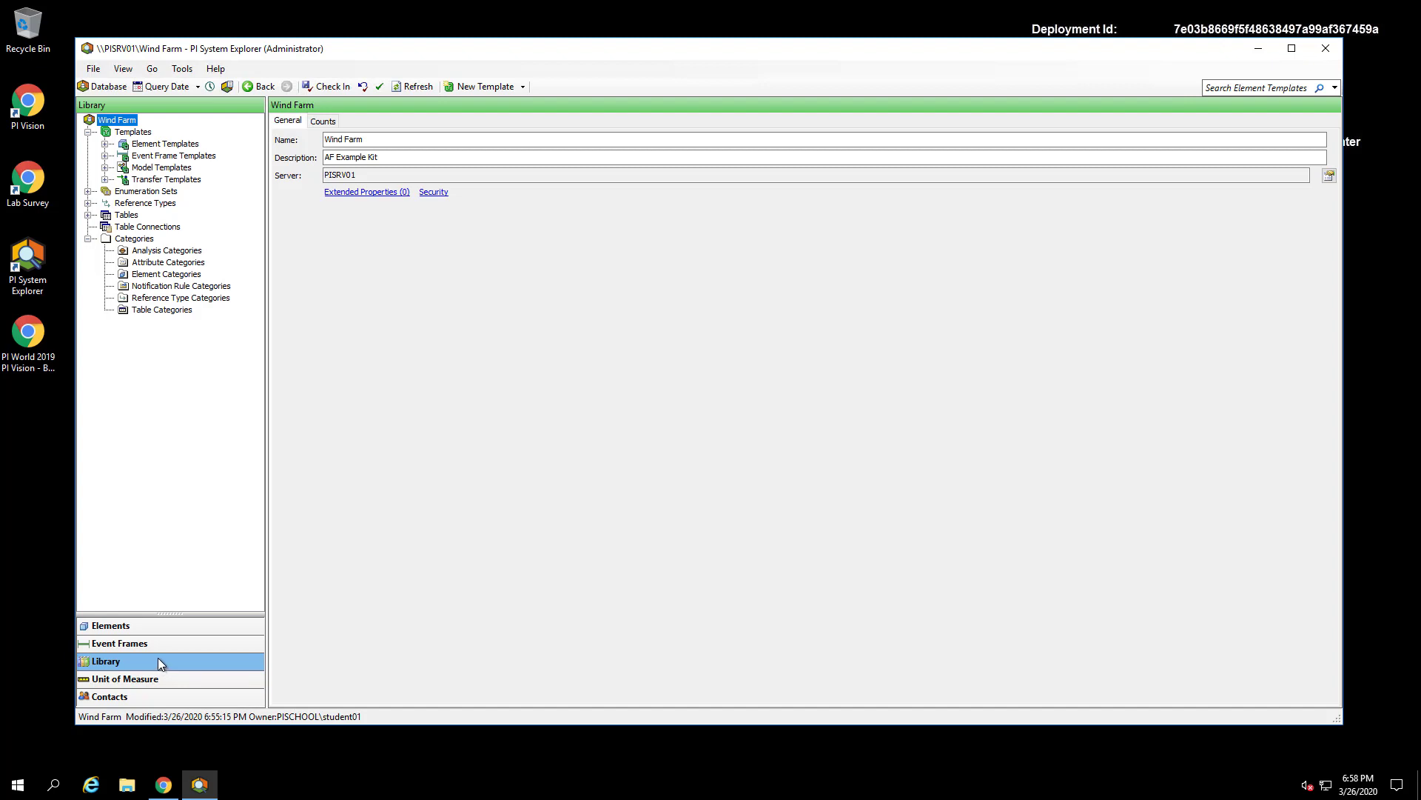
left_click(106, 144)
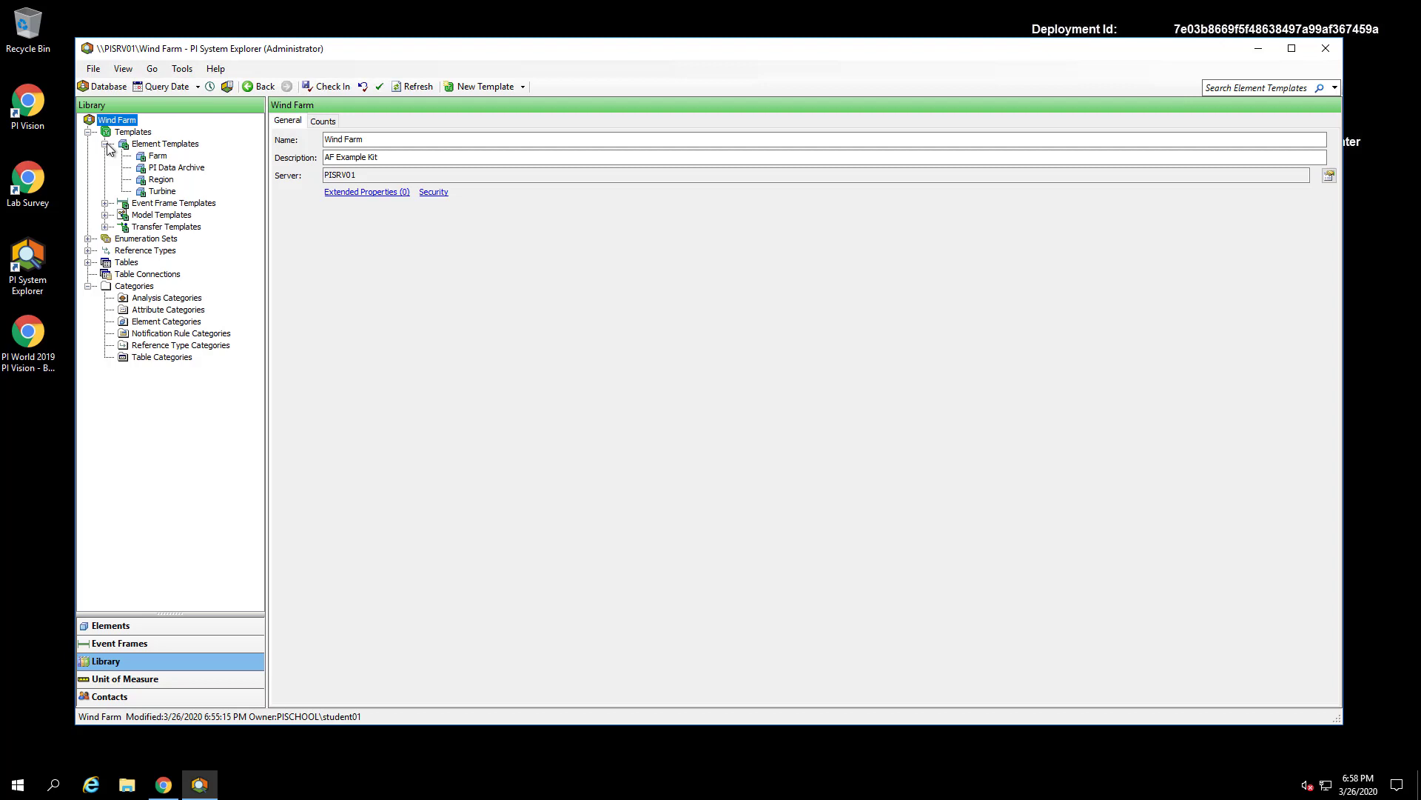
left_click(161, 192)
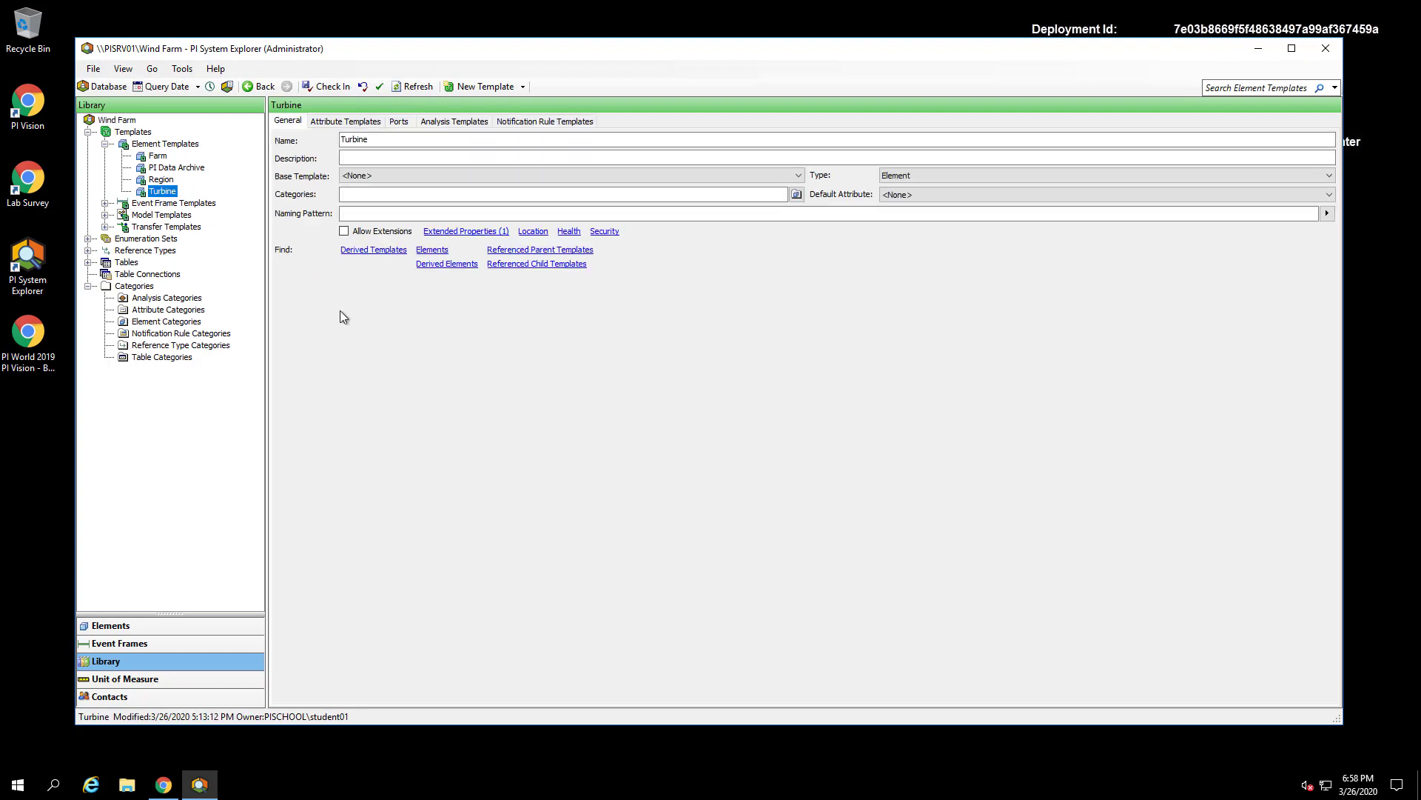
left_click(346, 123)
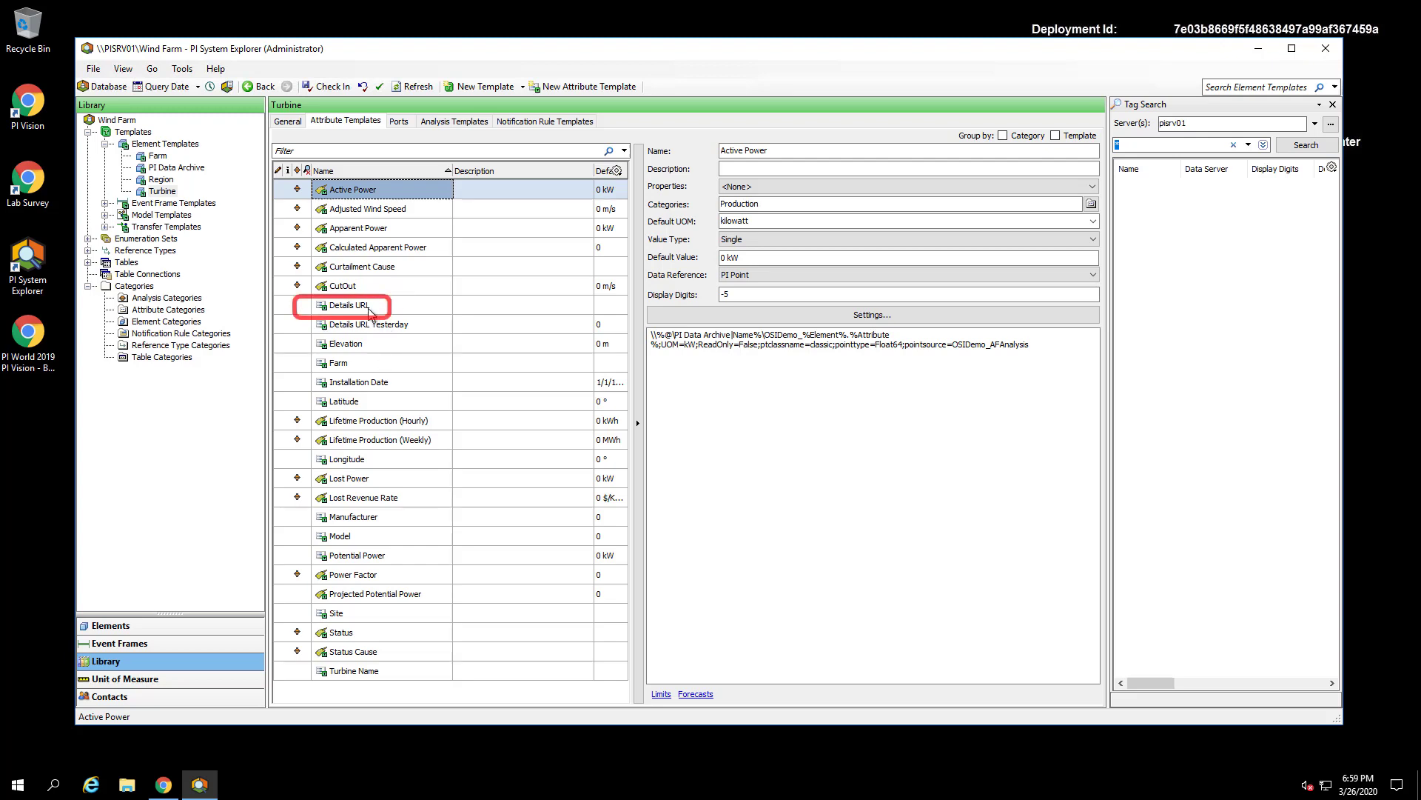
Set the Details URL attribute template's data reference to URI Builder and open its Settings
left_click(369, 310)
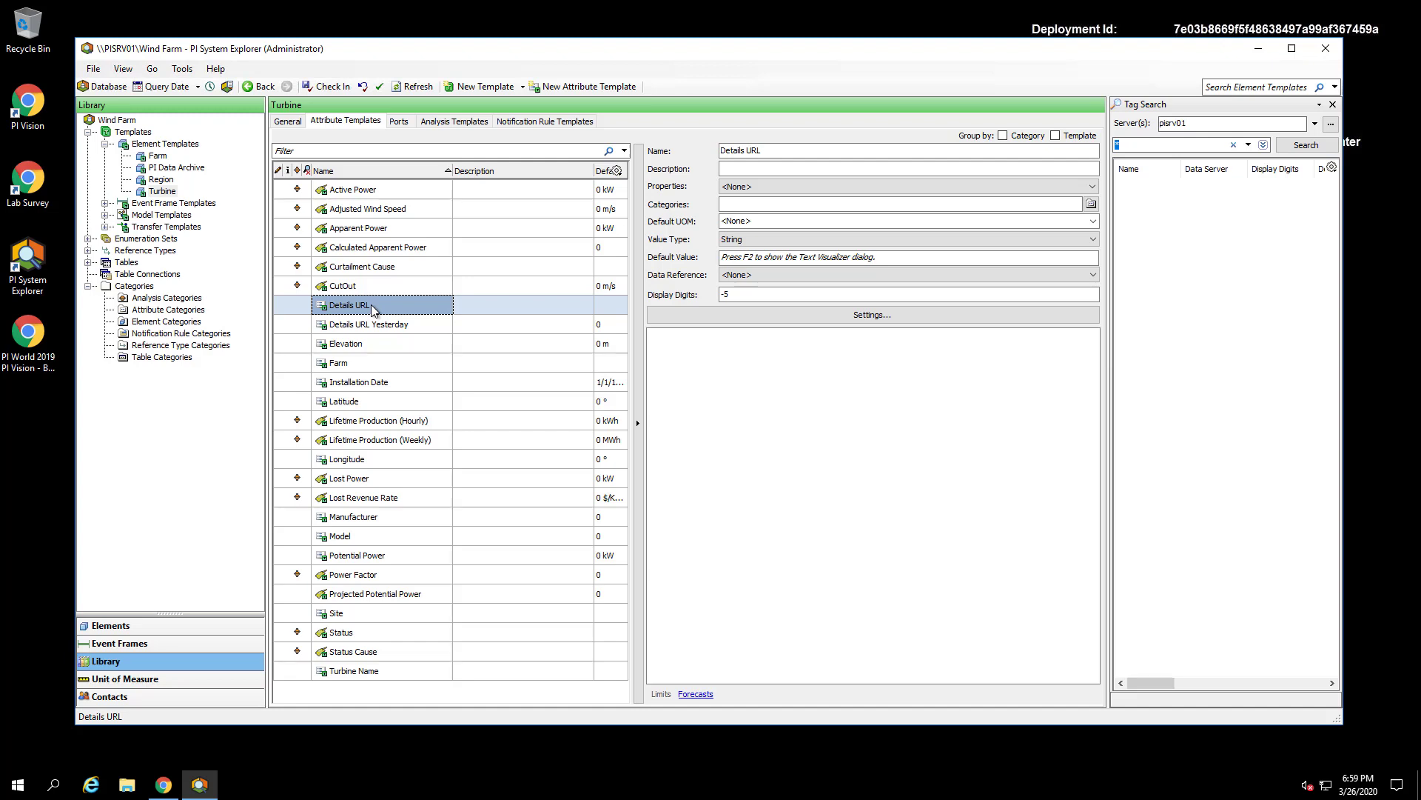
left_click(1089, 275)
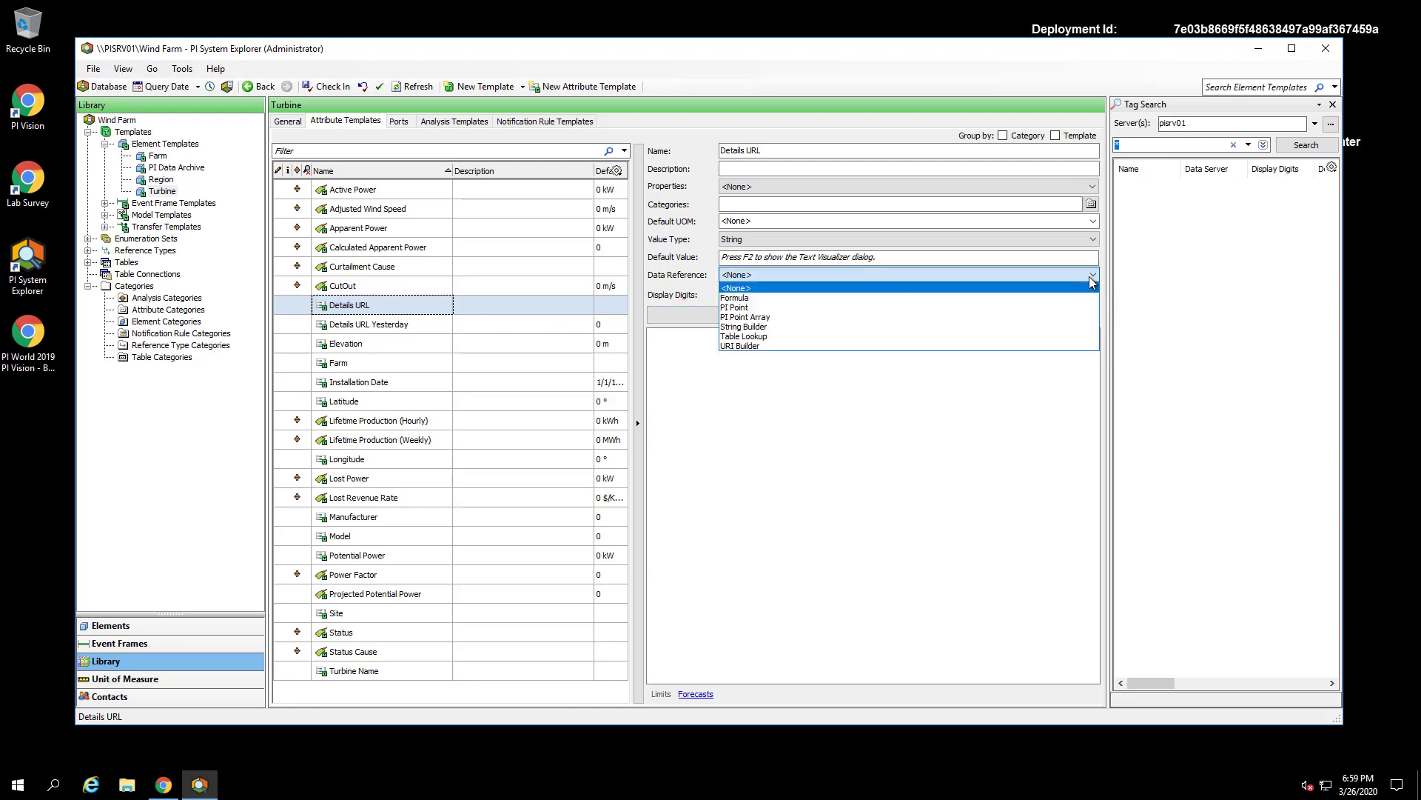
left_click(972, 347)
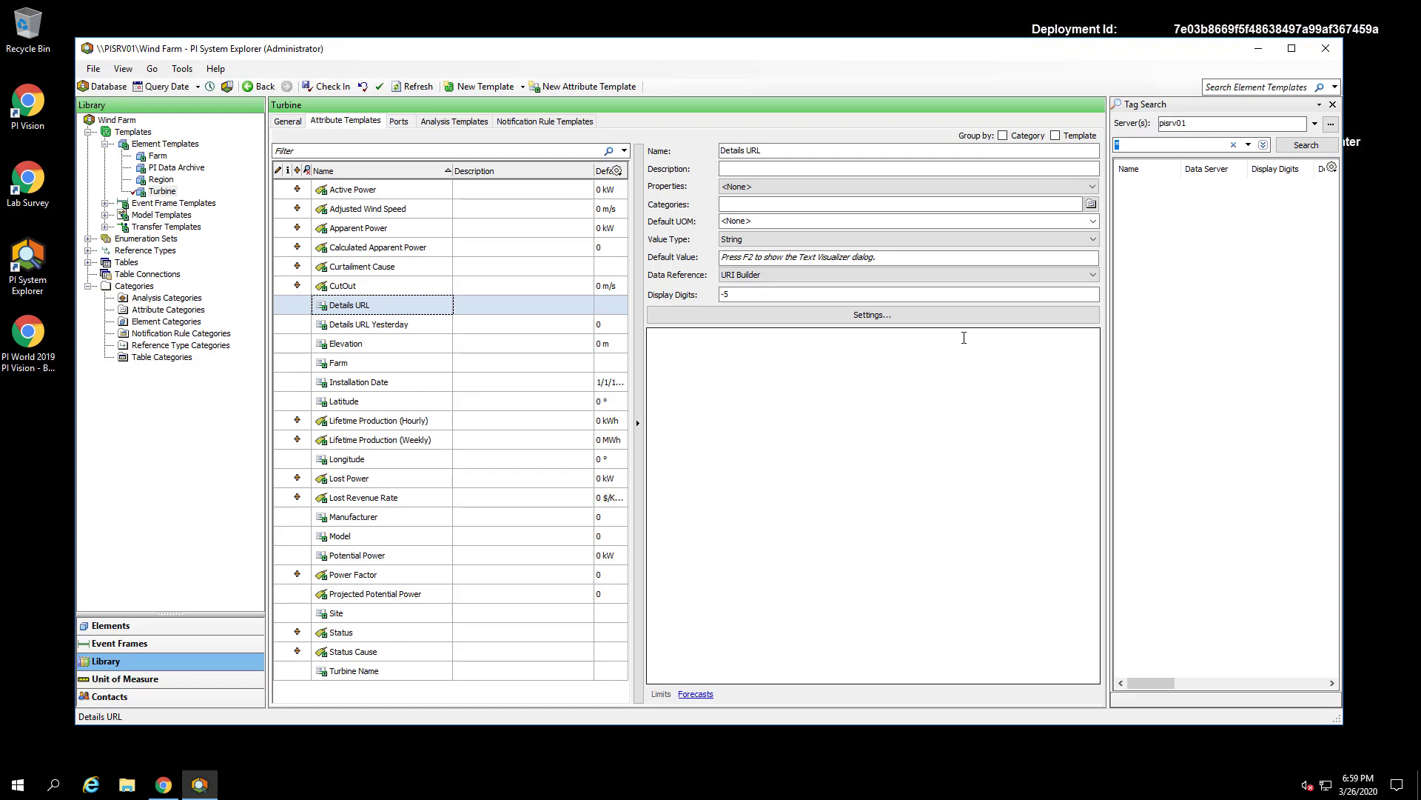
left_click(917, 319)
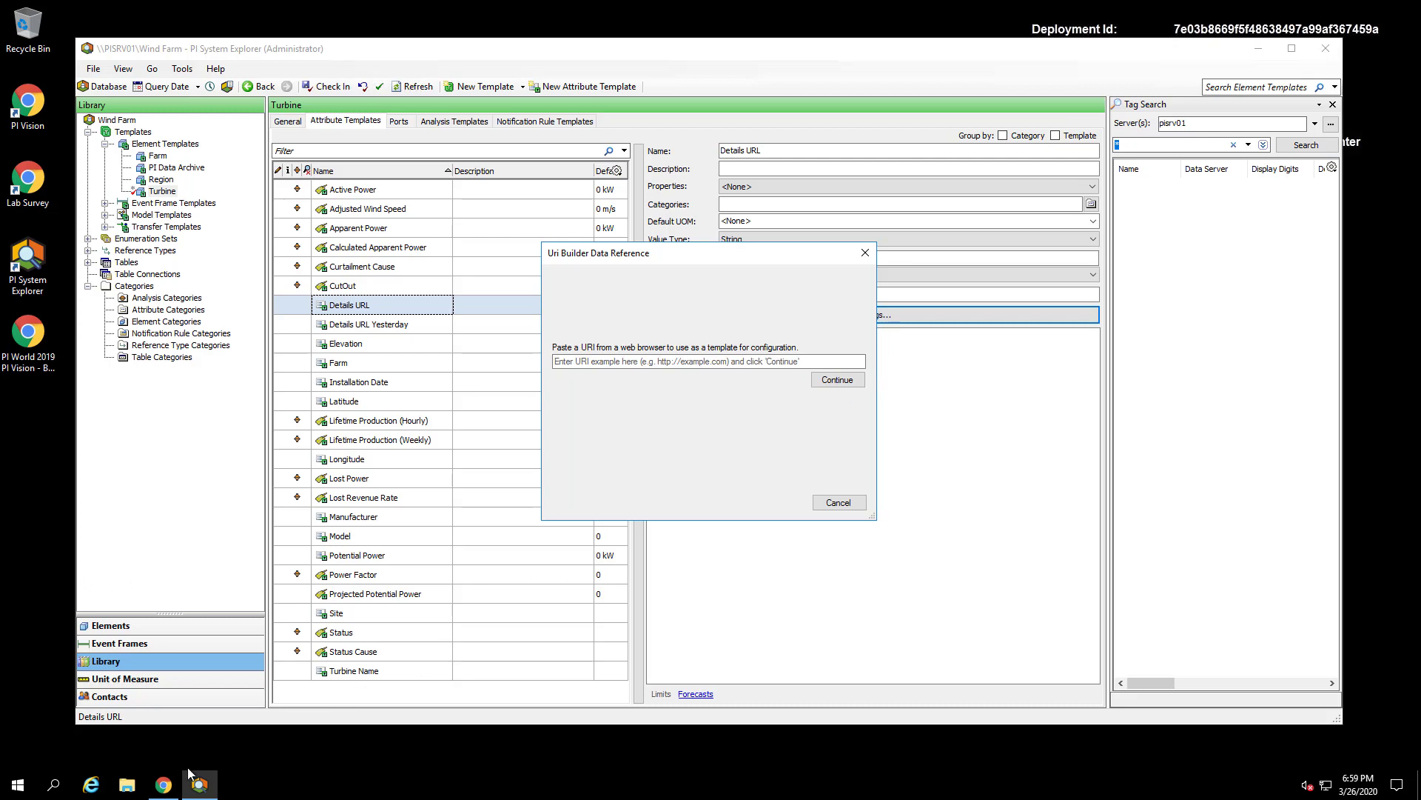
Copy the Windfarm-Turbine-Detail_MA display URL from Chrome and paste it as the example URI
left_click(164, 787)
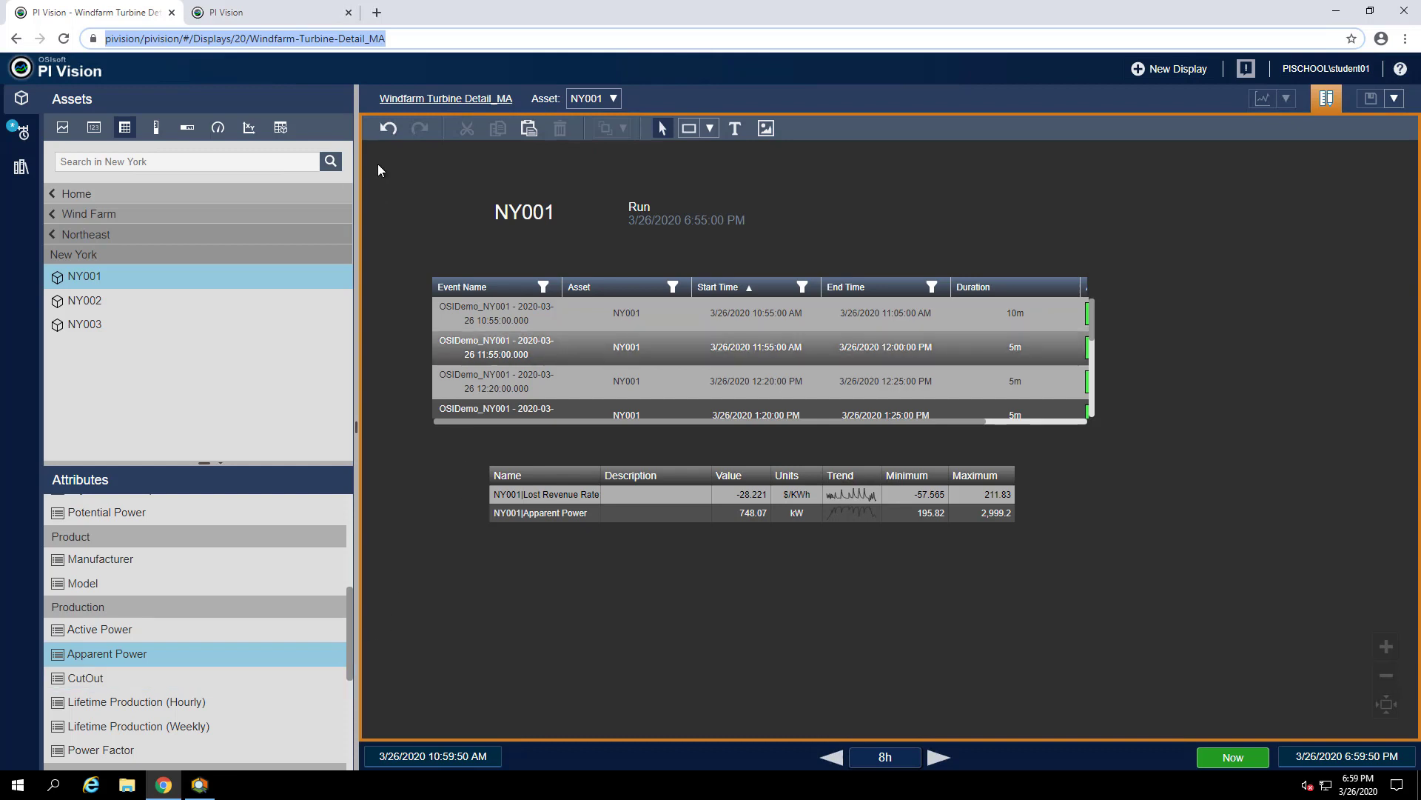
left_click(411, 39)
left_click_drag(419, 38, 105, 39)
key("ctrl+c")
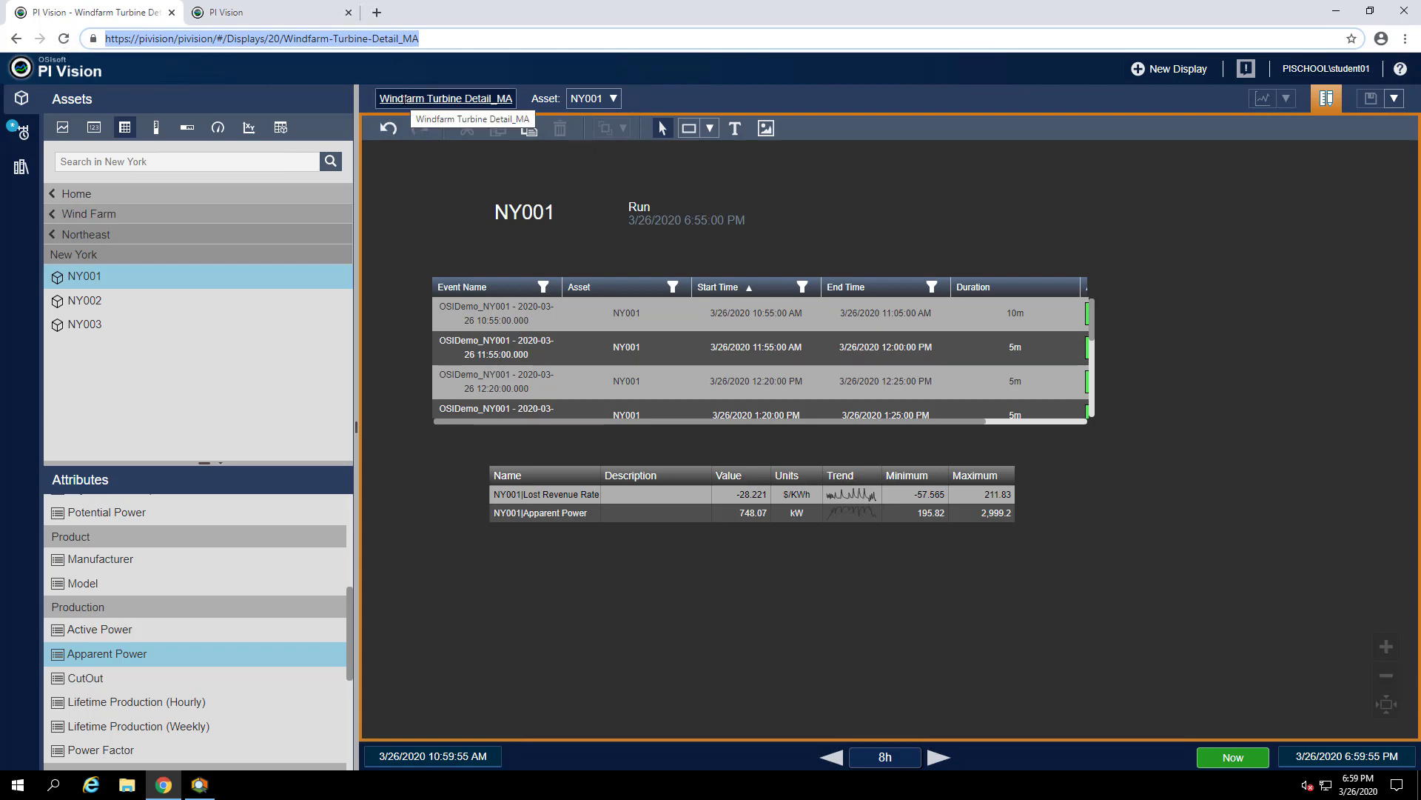
left_click(1336, 13)
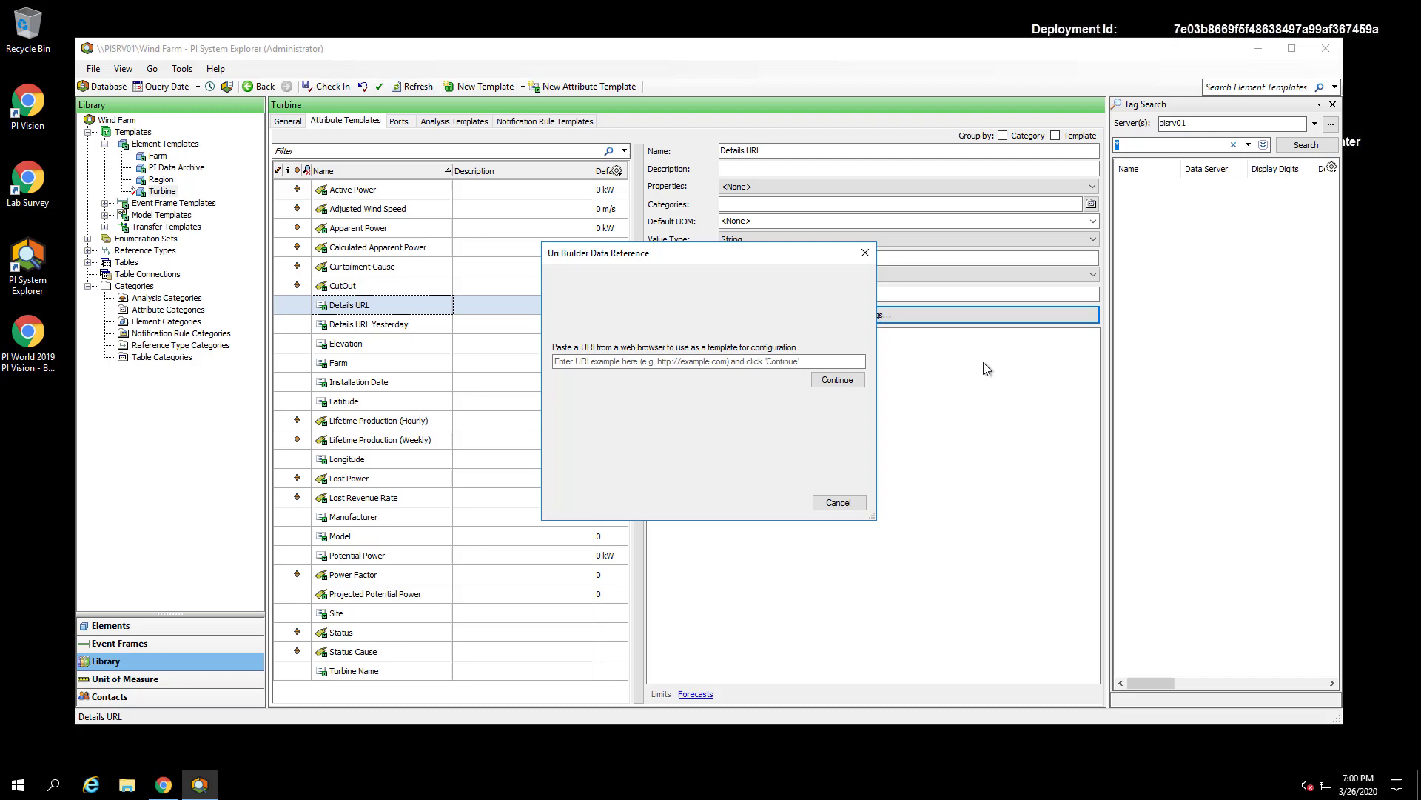
left_click(726, 363)
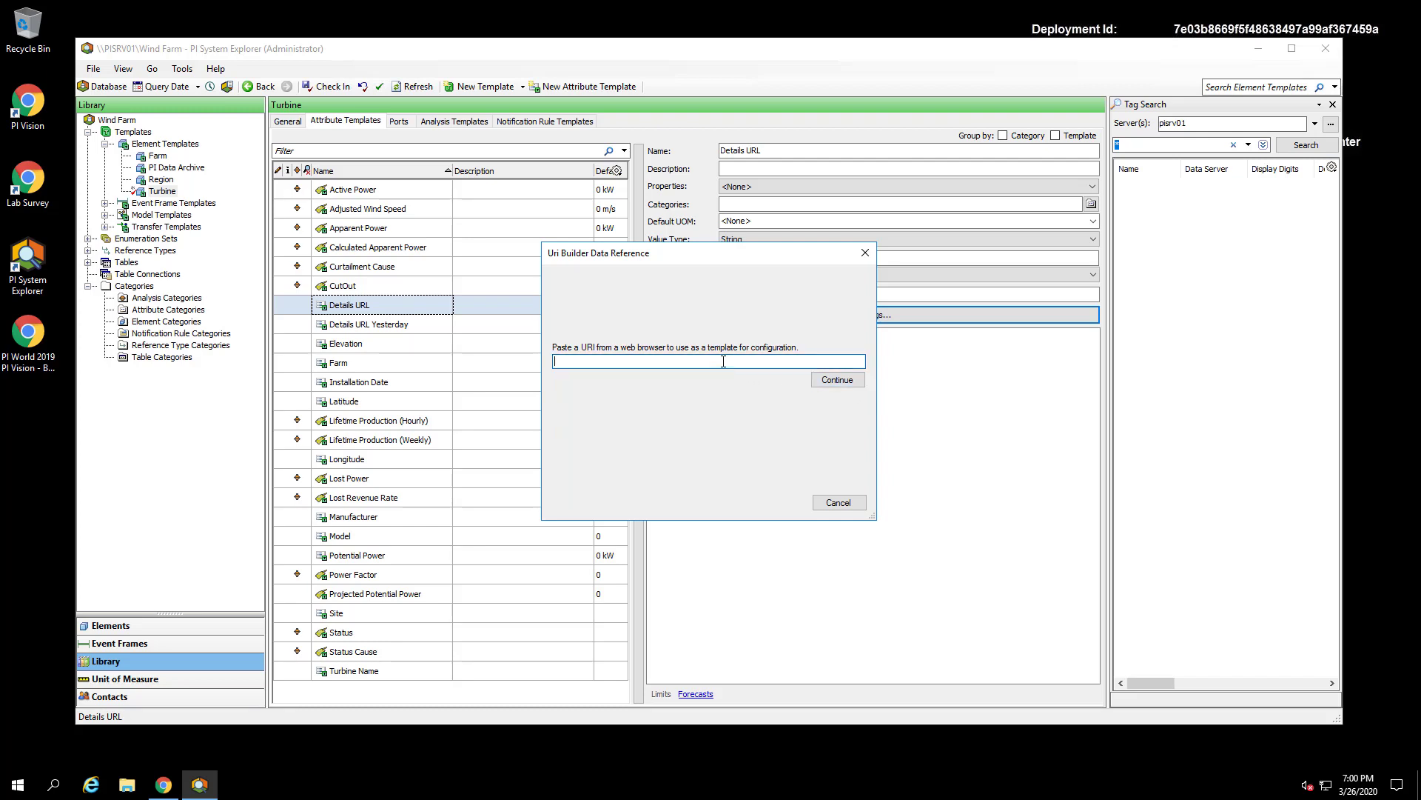
key("ctrl+v")
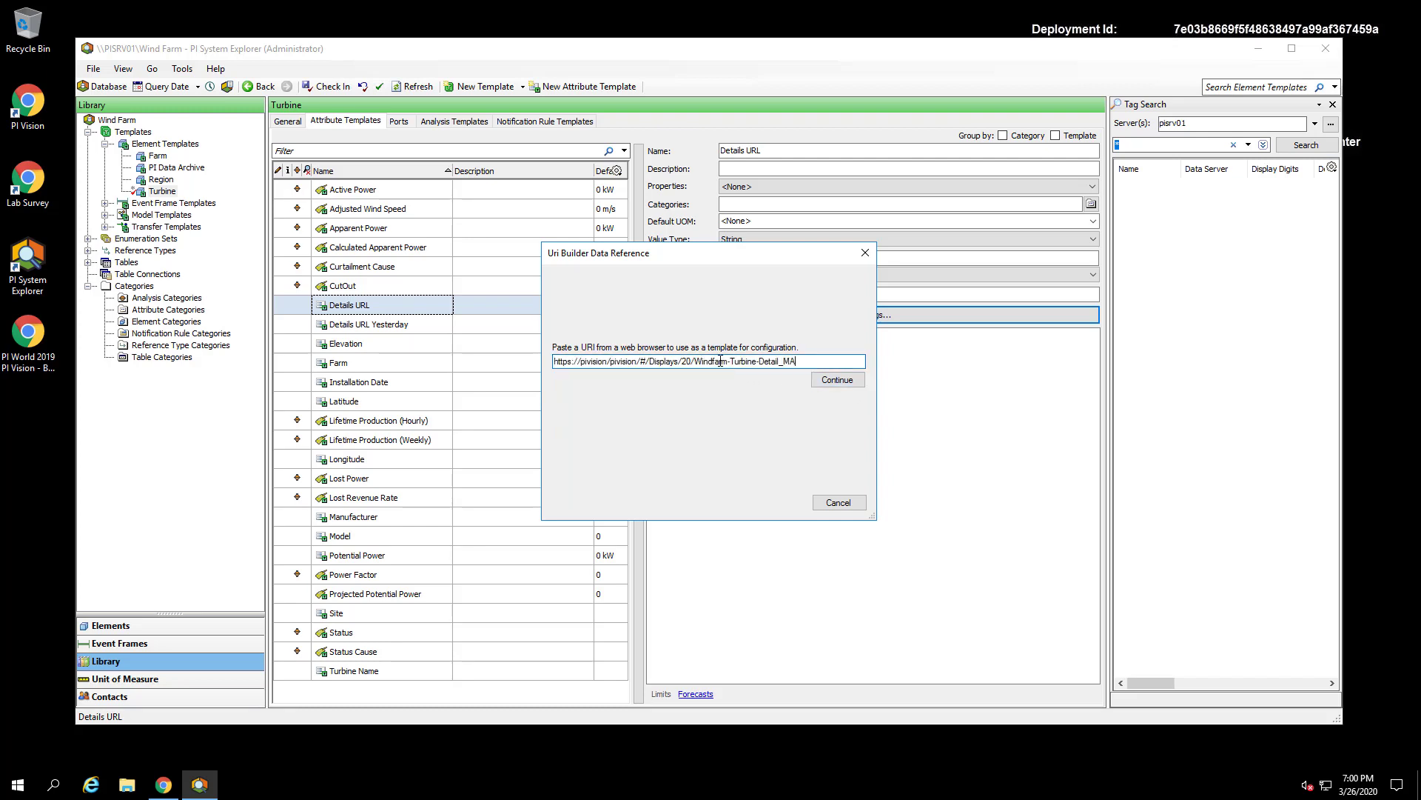
Parse the example into /Displays/20/Windfarm-Turbine-Detail_MA with an Asset parameter \%System%\%Database%\%Element%
left_click(841, 384)
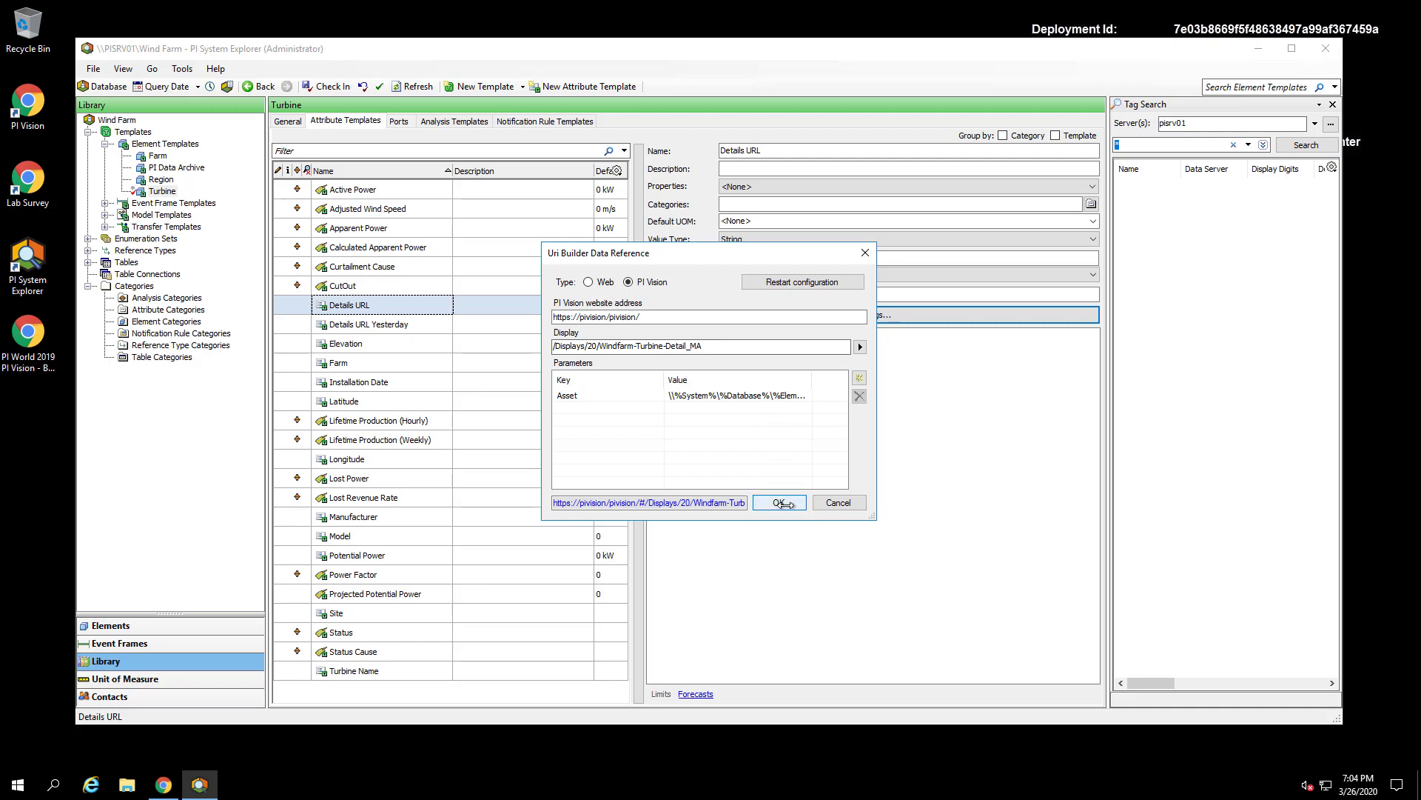
Save the Details URL settings, then set Details URL Yesterday's data reference to URI Builder
left_click(786, 506)
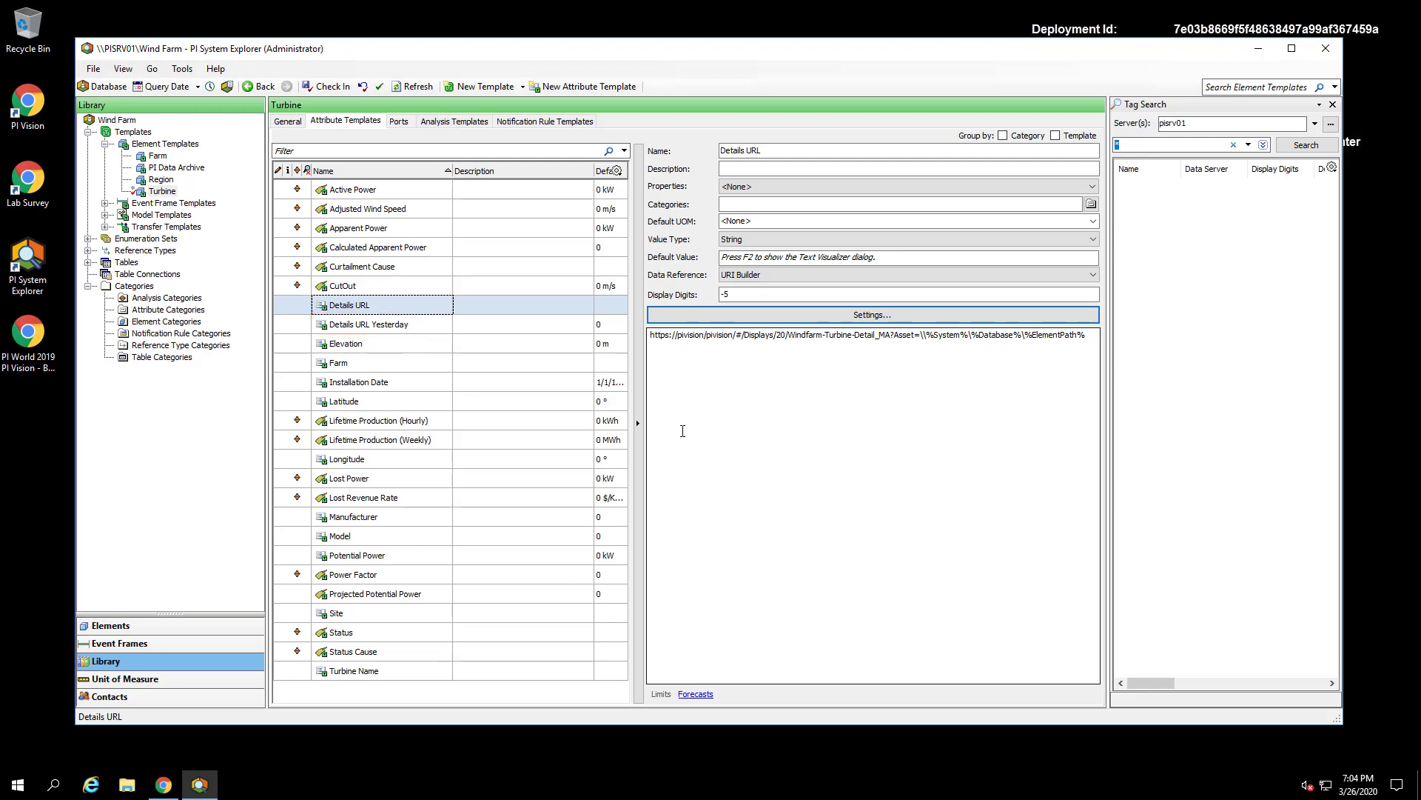
key("Down")
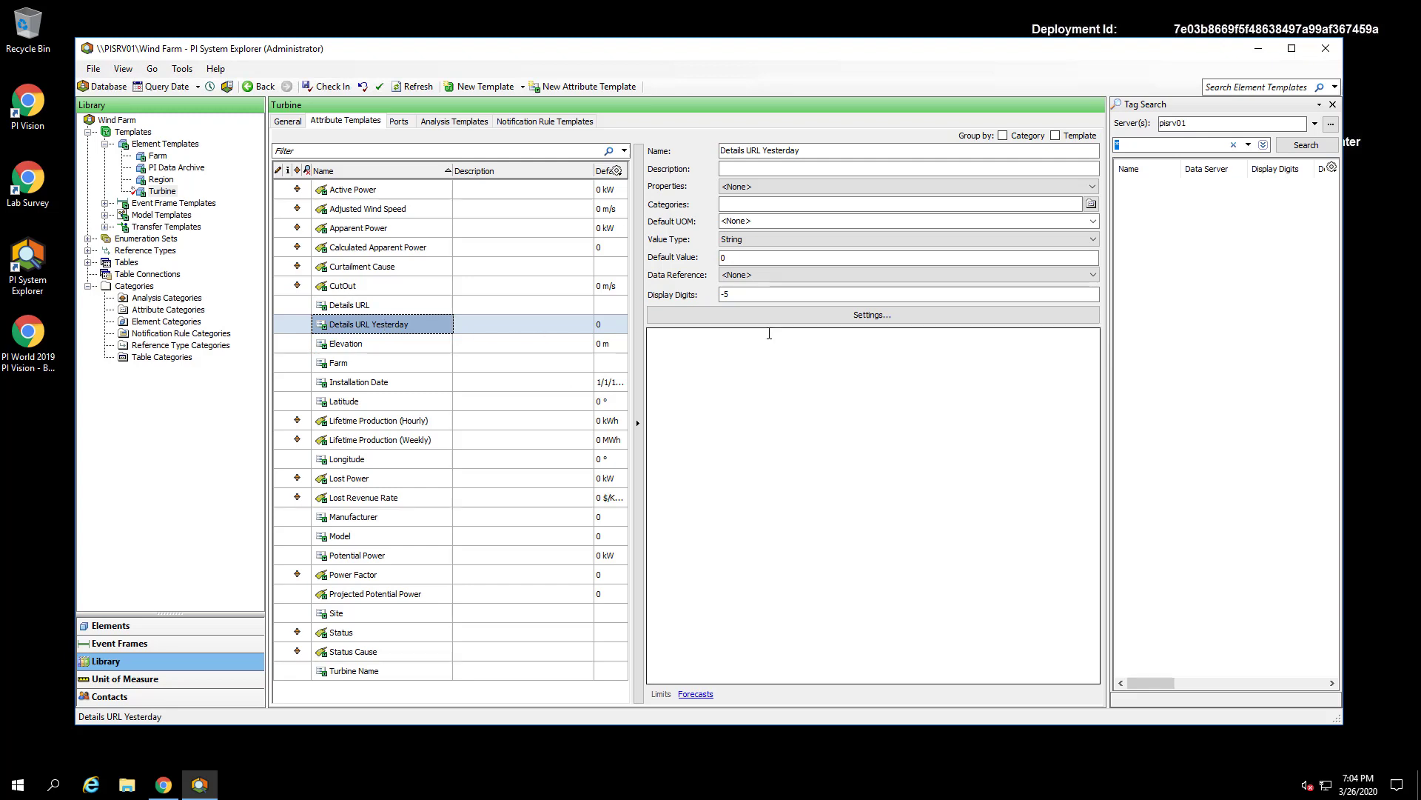
left_click(1080, 274)
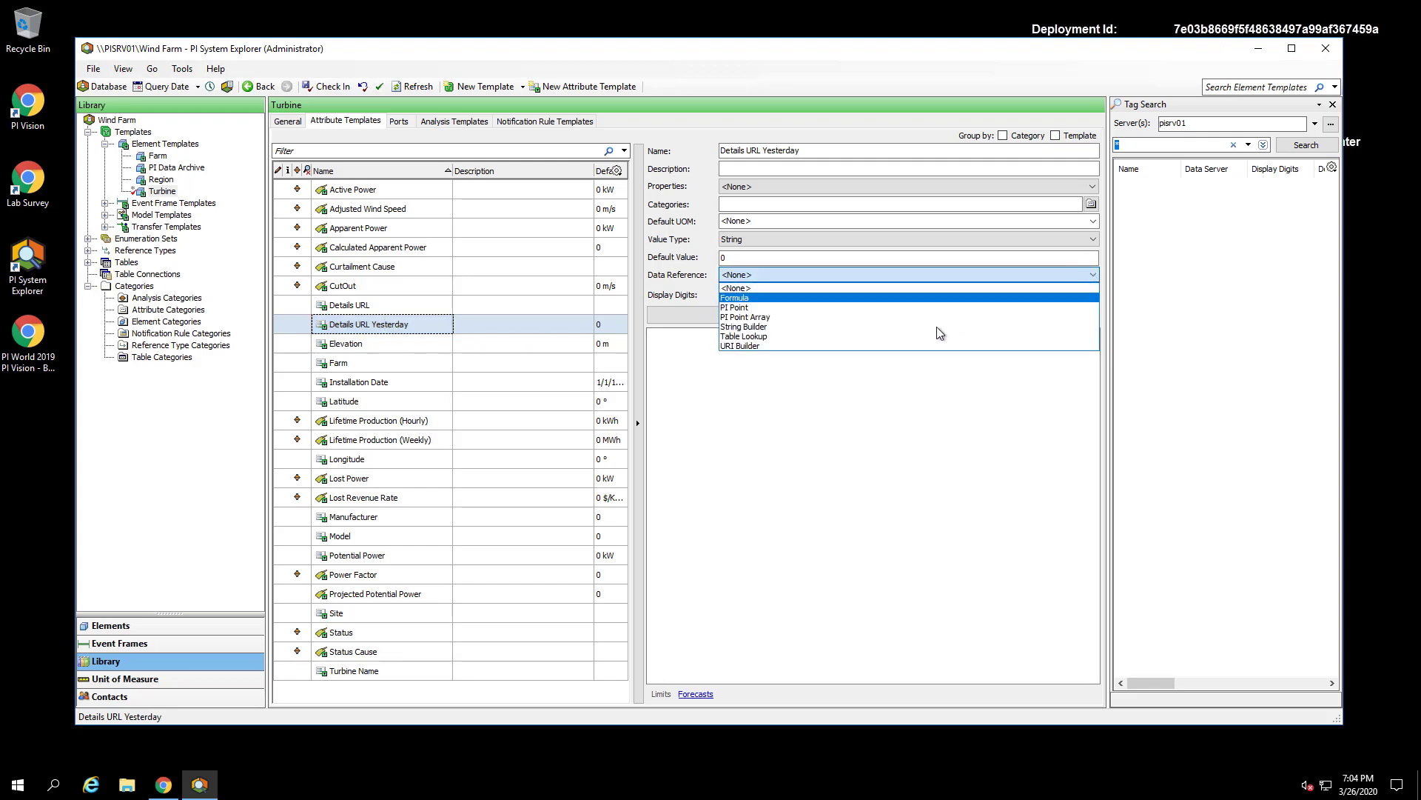
left_click(923, 346)
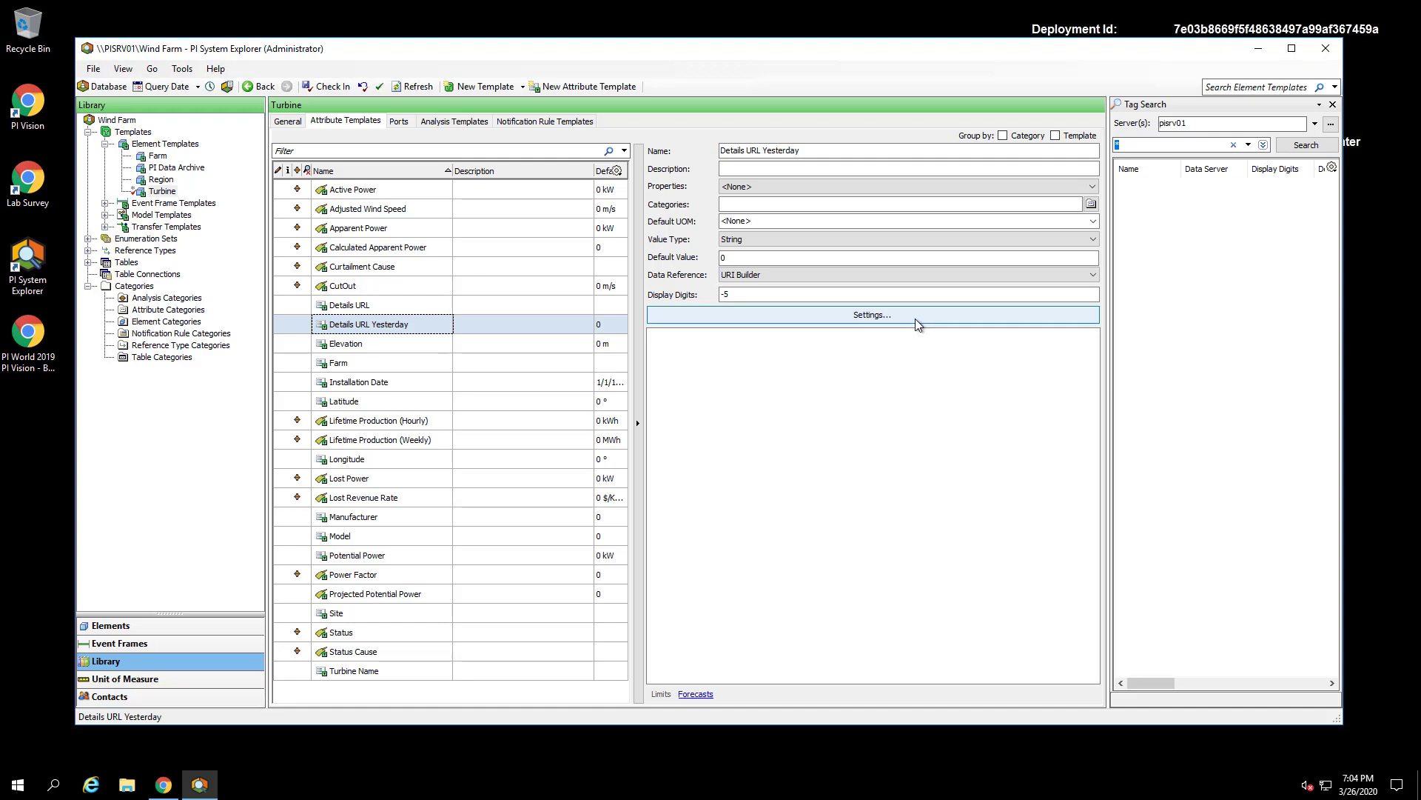
Open Details URL Yesterday's URI Builder settings, paste the display URL and parse it
left_click(915, 319)
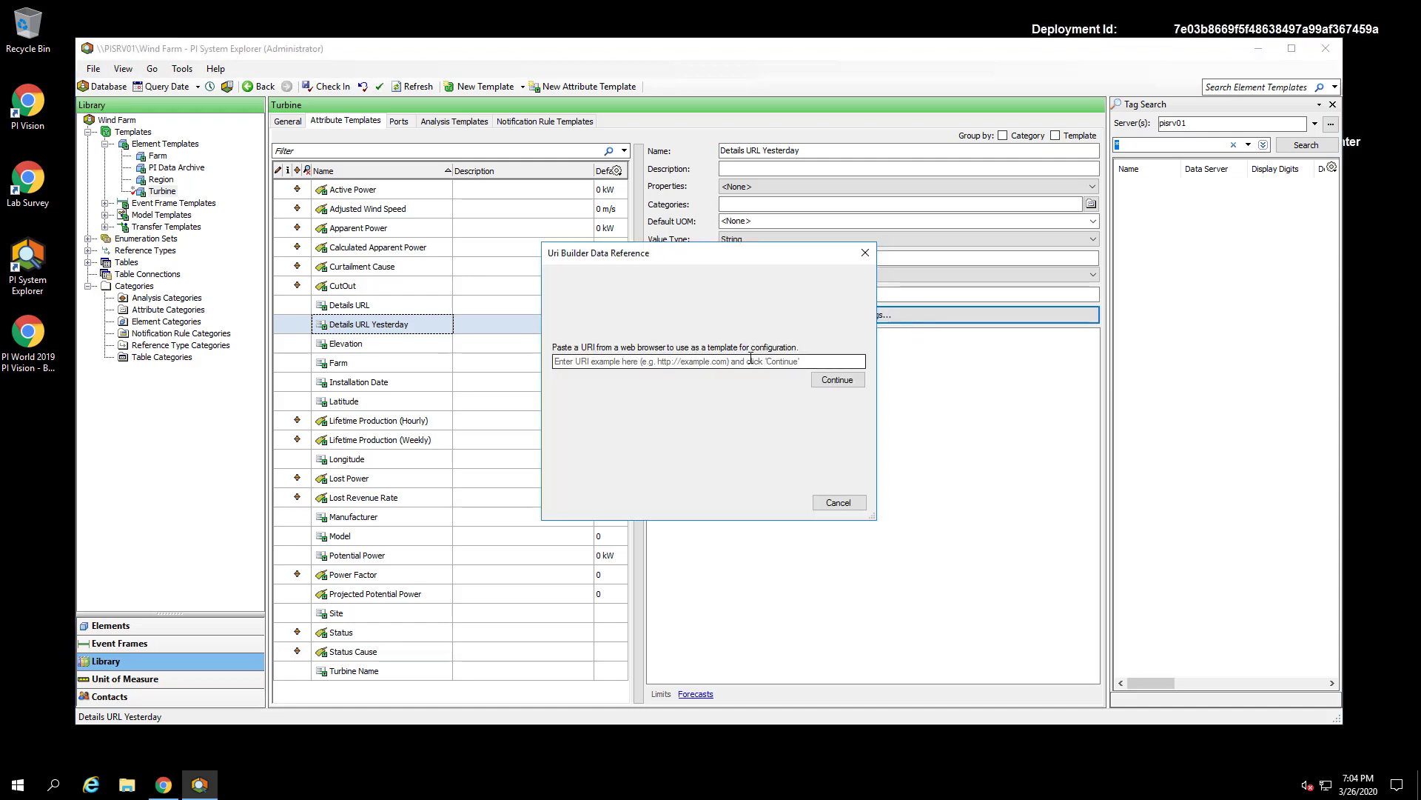
left_click(752, 360)
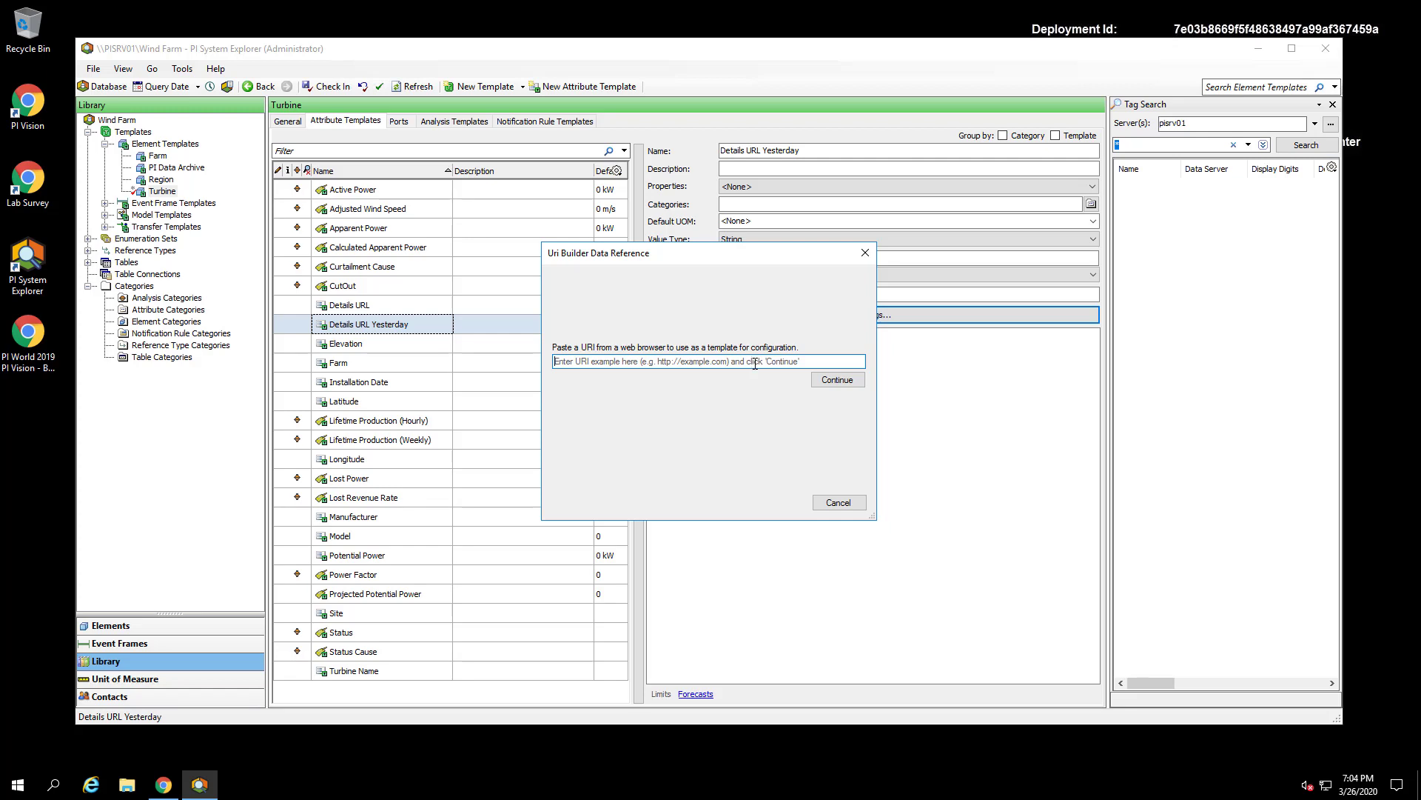
type("https://pivision/pivision/#/Displays/20/Windfarm-Turbine-Detail_MA")
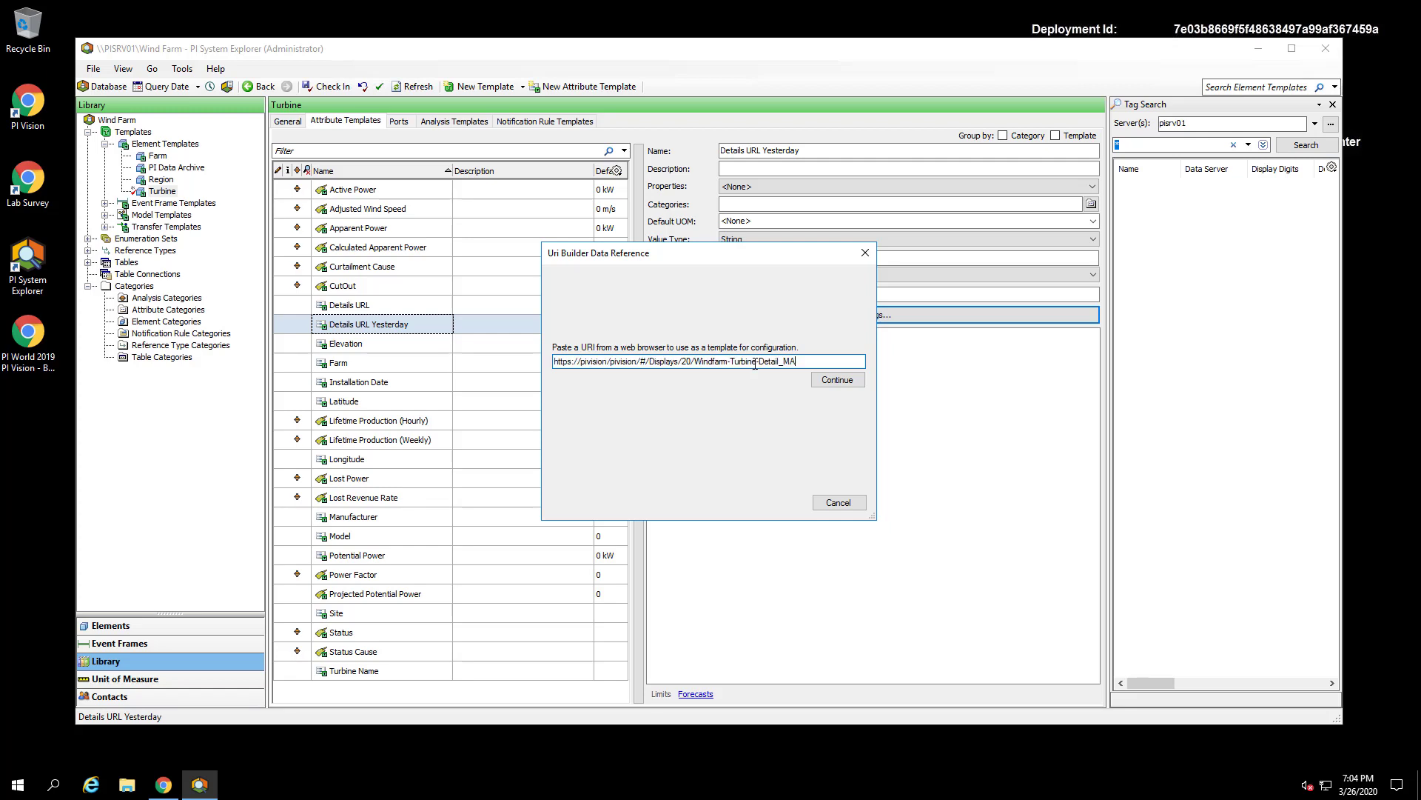
left_click(838, 380)
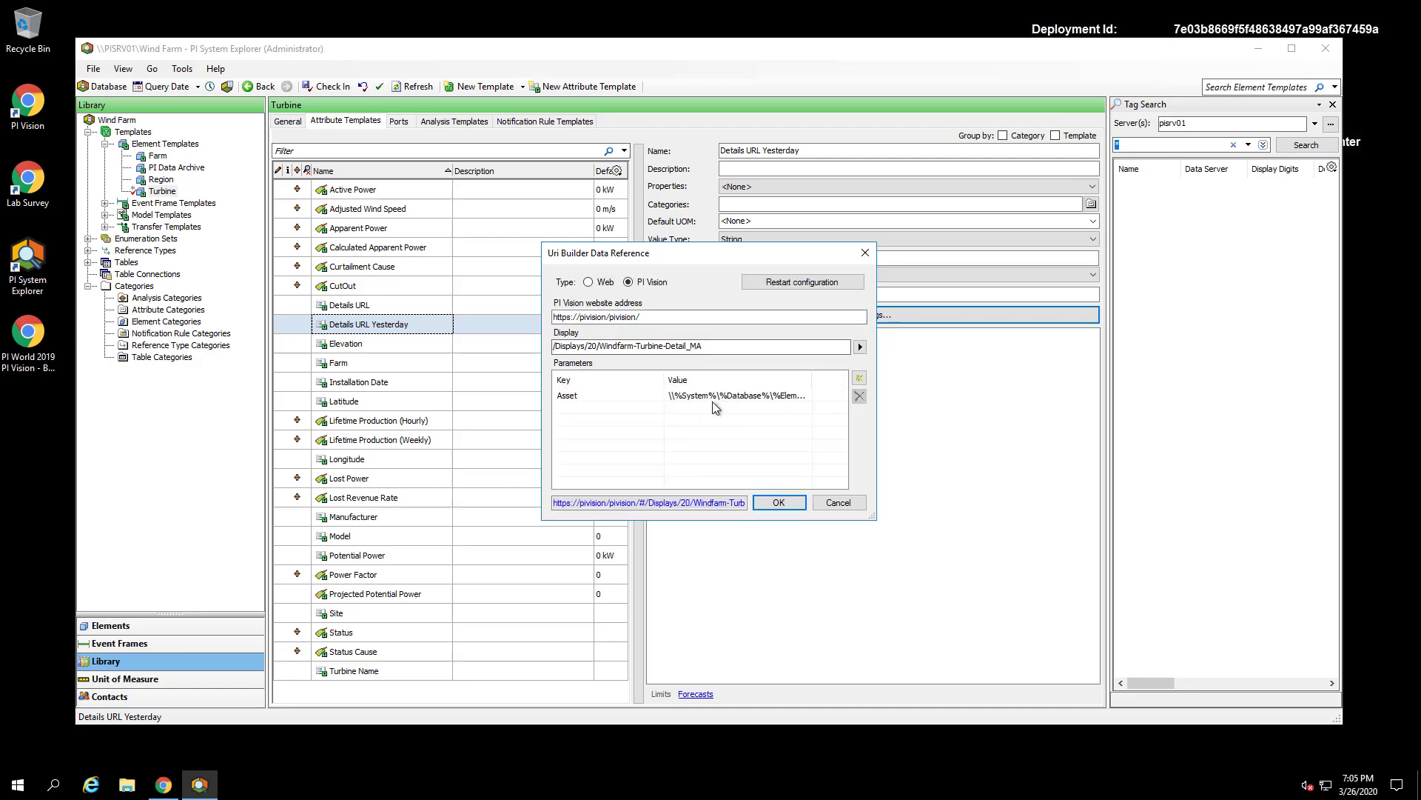
Add a StartTime link parameter with value y
left_click(859, 378)
left_click(624, 409)
left_click(624, 408)
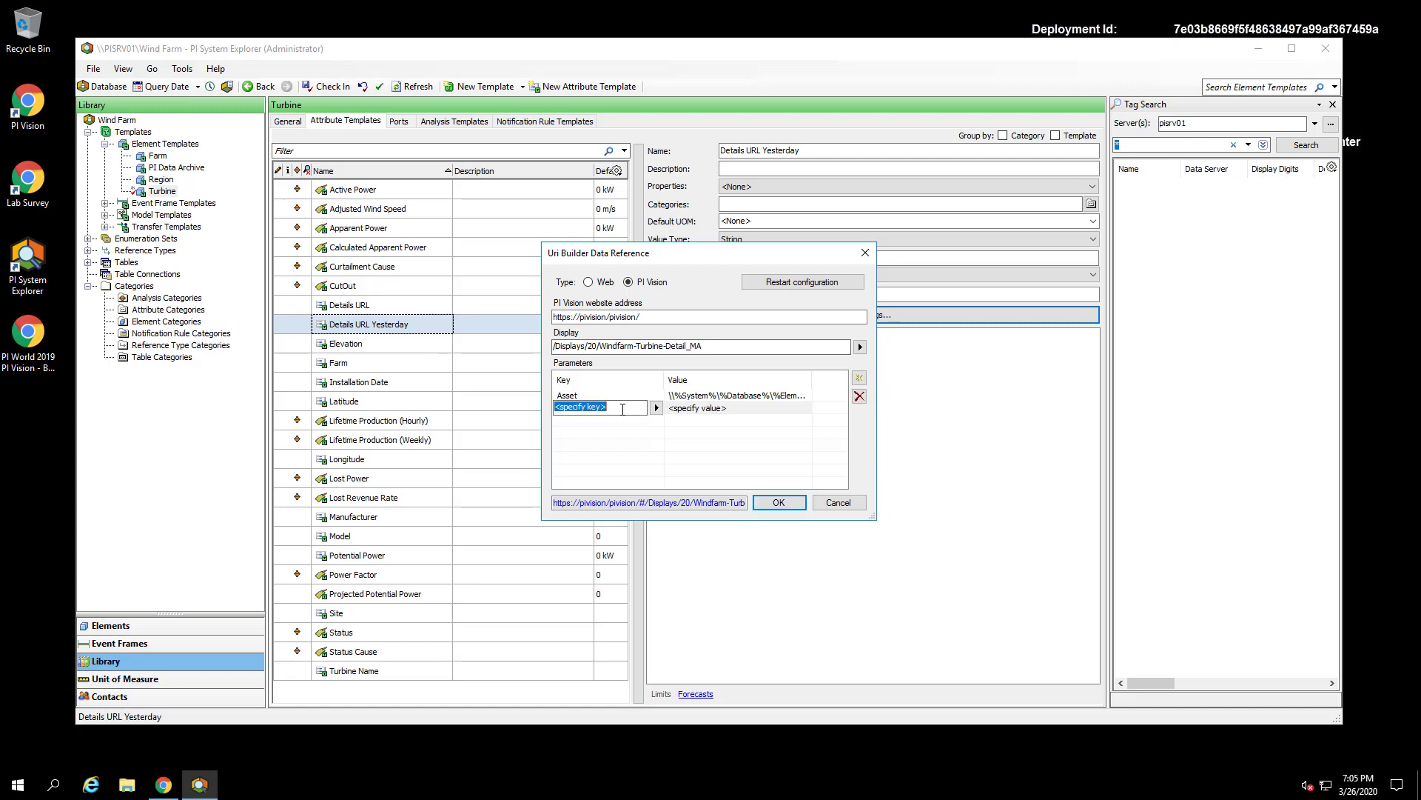
type("StartTime")
left_click(729, 407)
left_click(729, 406)
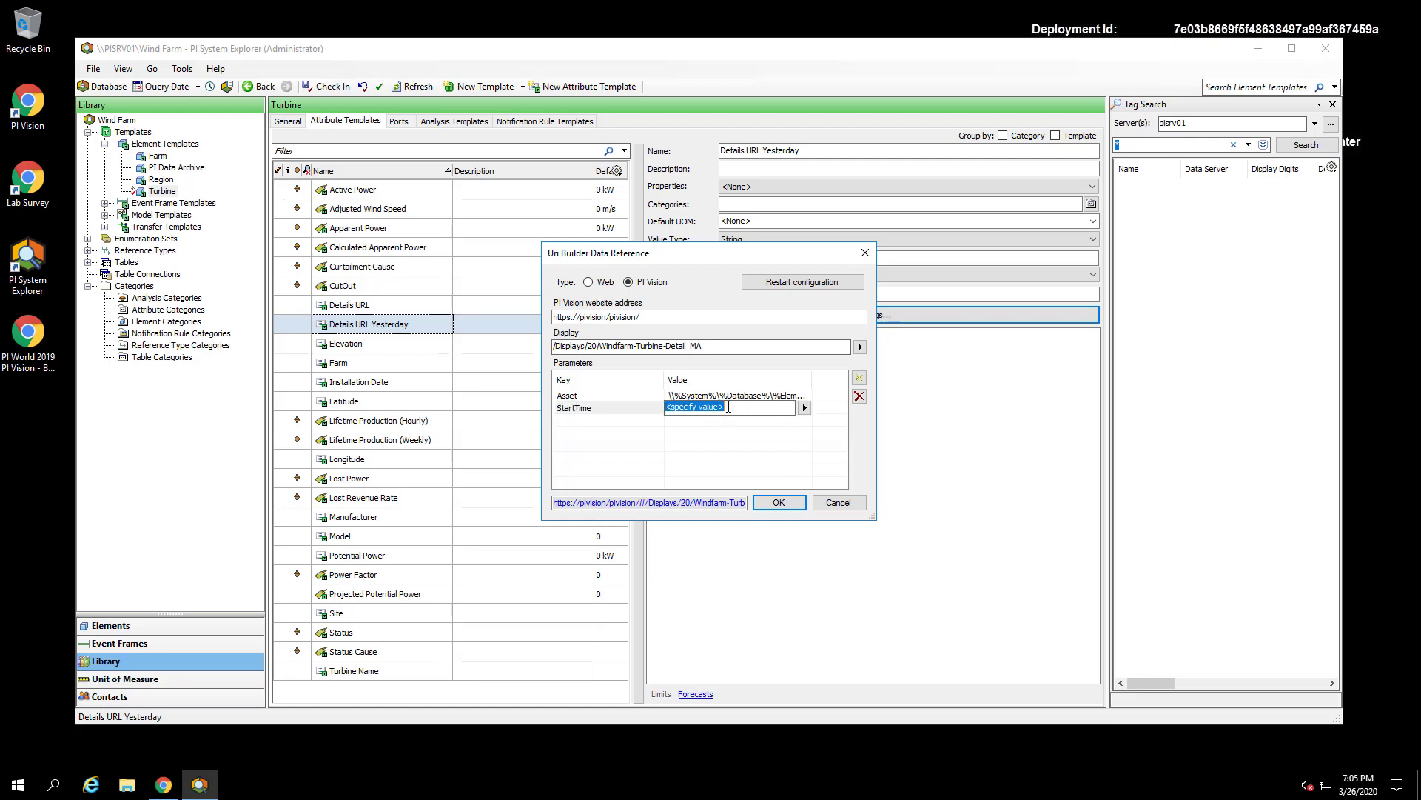
type("y")
Add an EndTime link parameter with value t
left_click(859, 379)
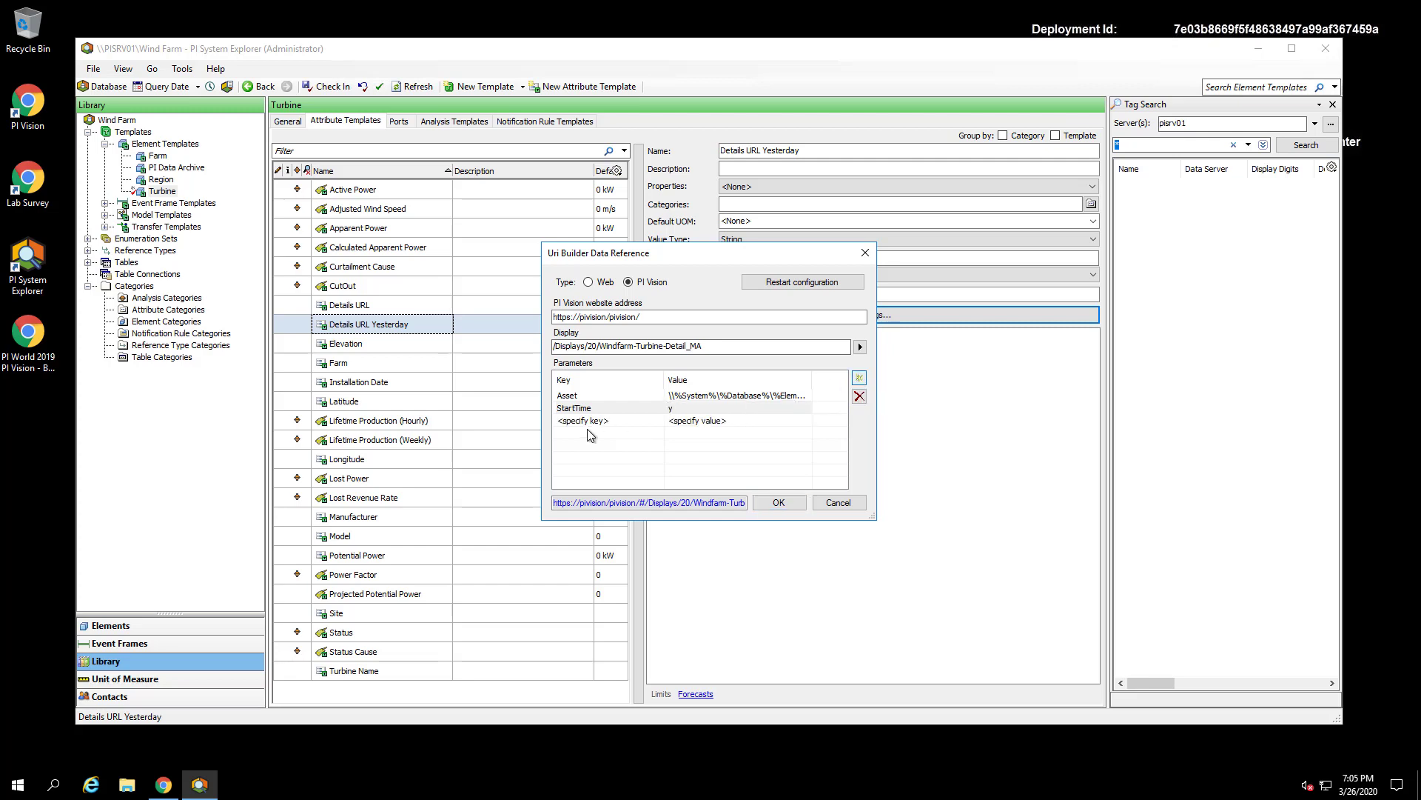
left_click(612, 421)
type("EndTime")
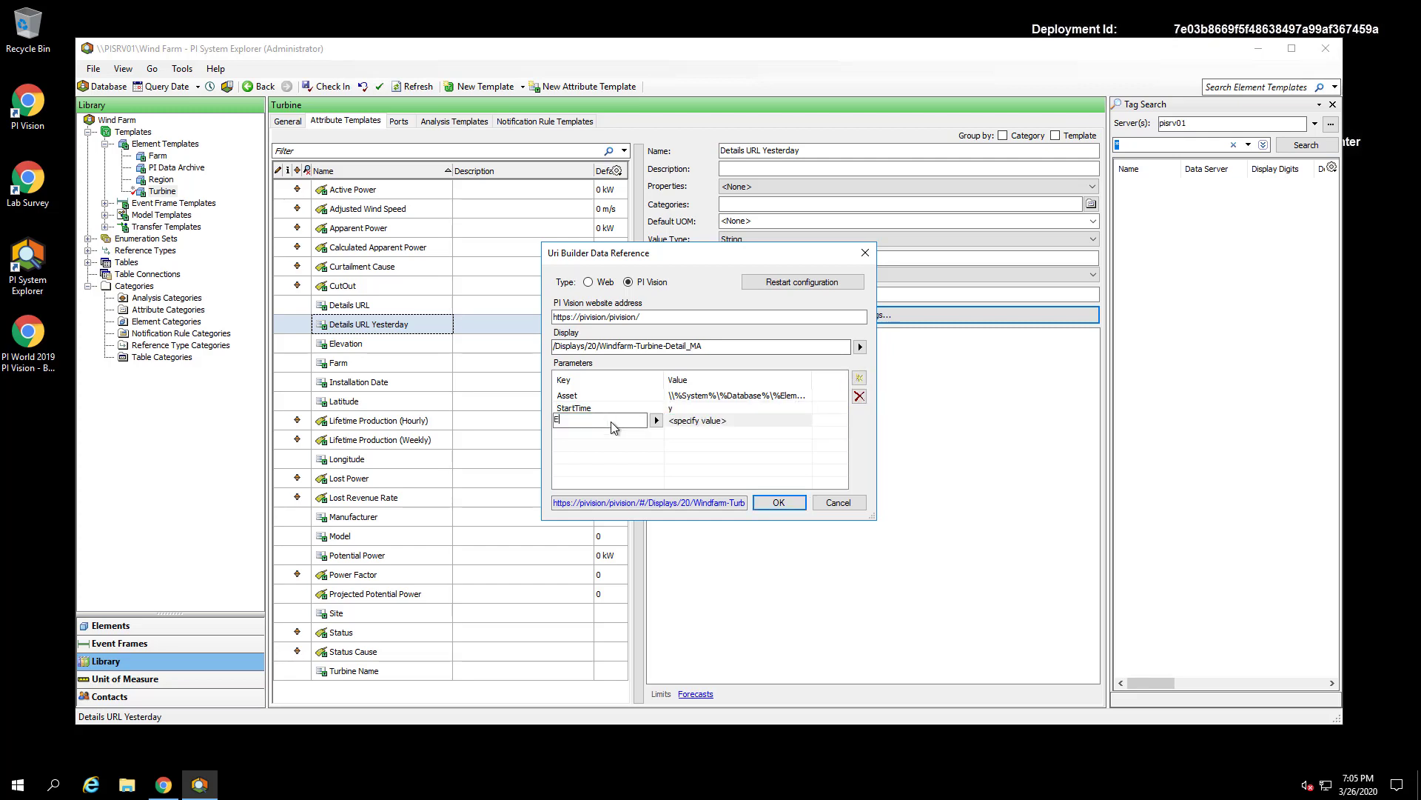
left_click(710, 421)
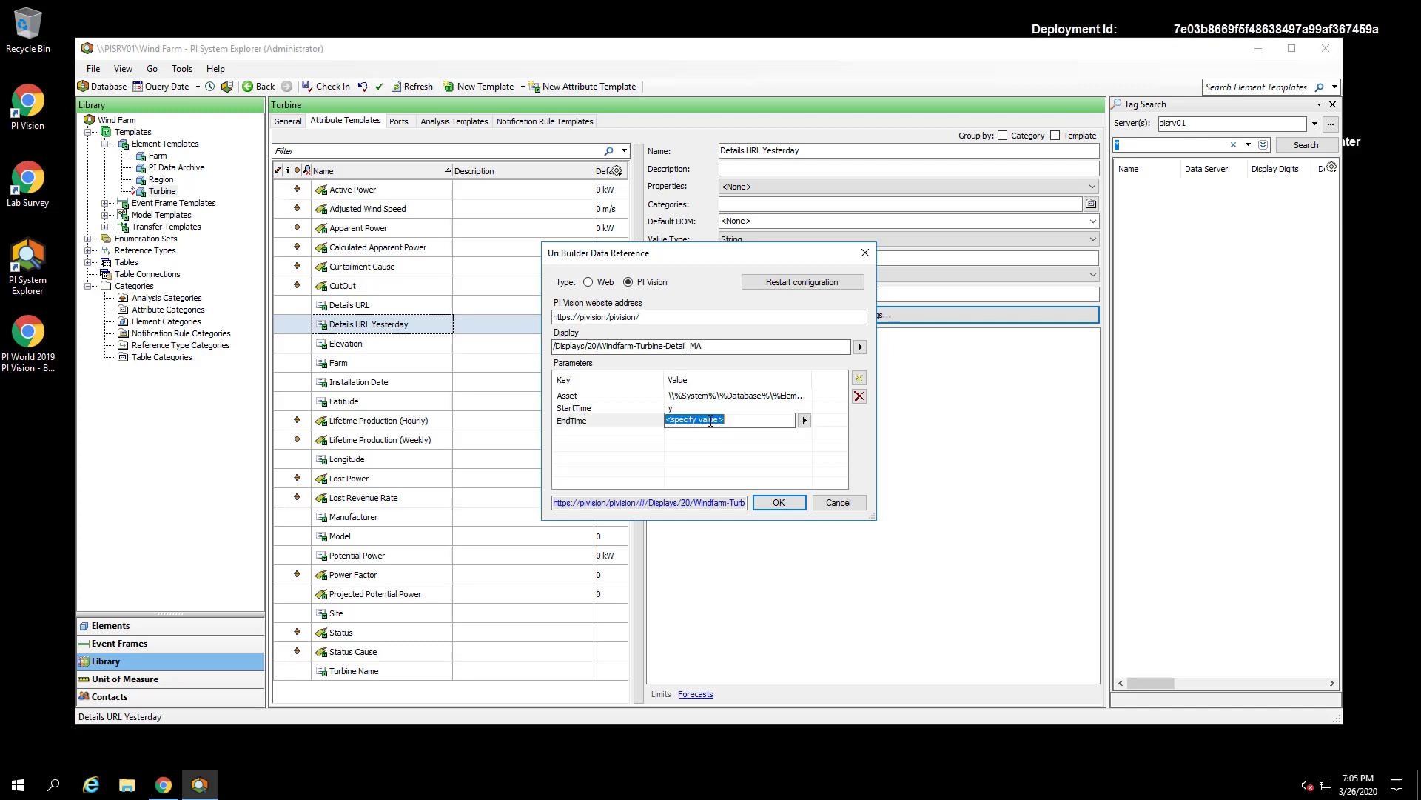
type("t")
Confirm the link parameters and check the Turbine template changes in to Wind Farm
left_click(779, 501)
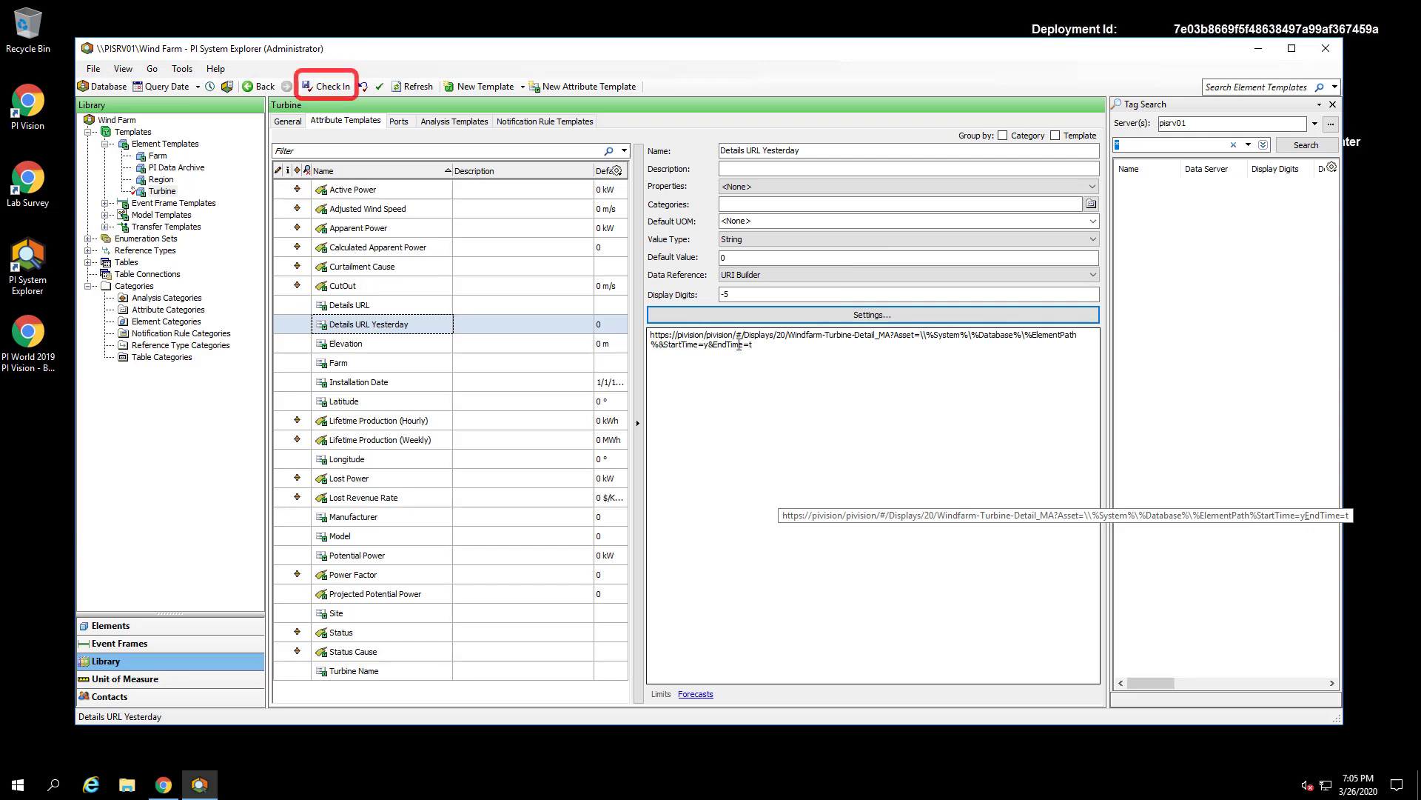
left_click(333, 87)
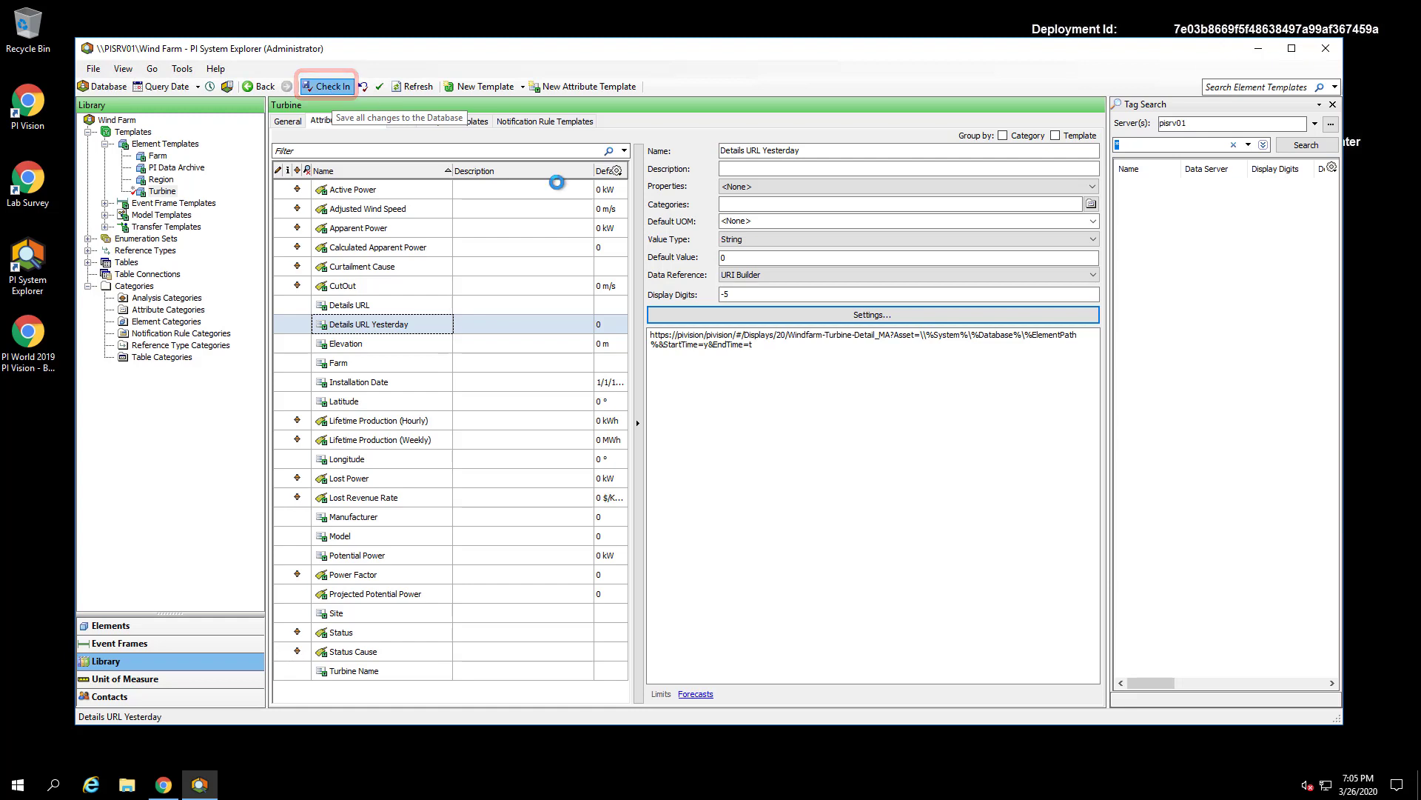
left_click(845, 504)
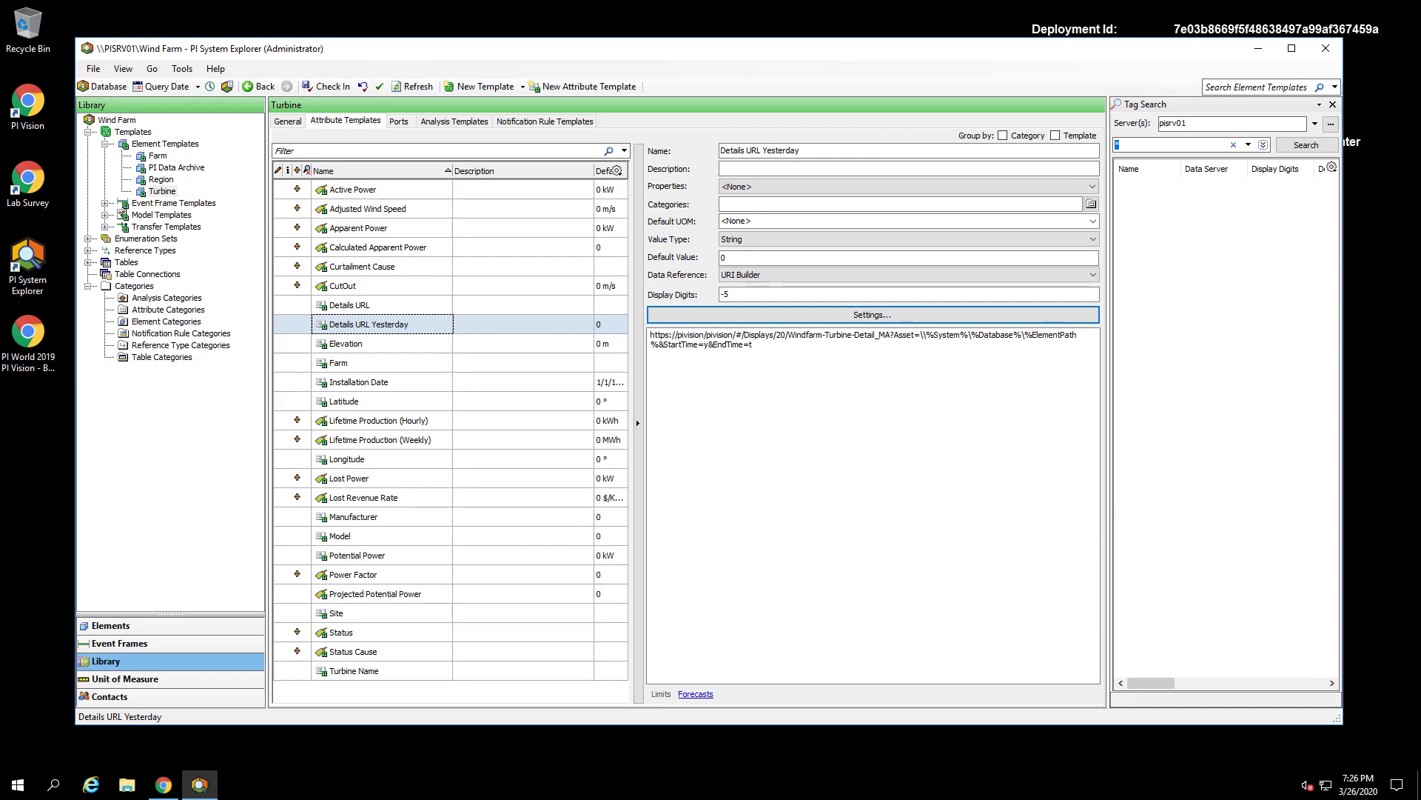
Switch back to Chrome and open Windfarm Turbine Overview_MA from the PI Vision display gallery
left_click(1258, 49)
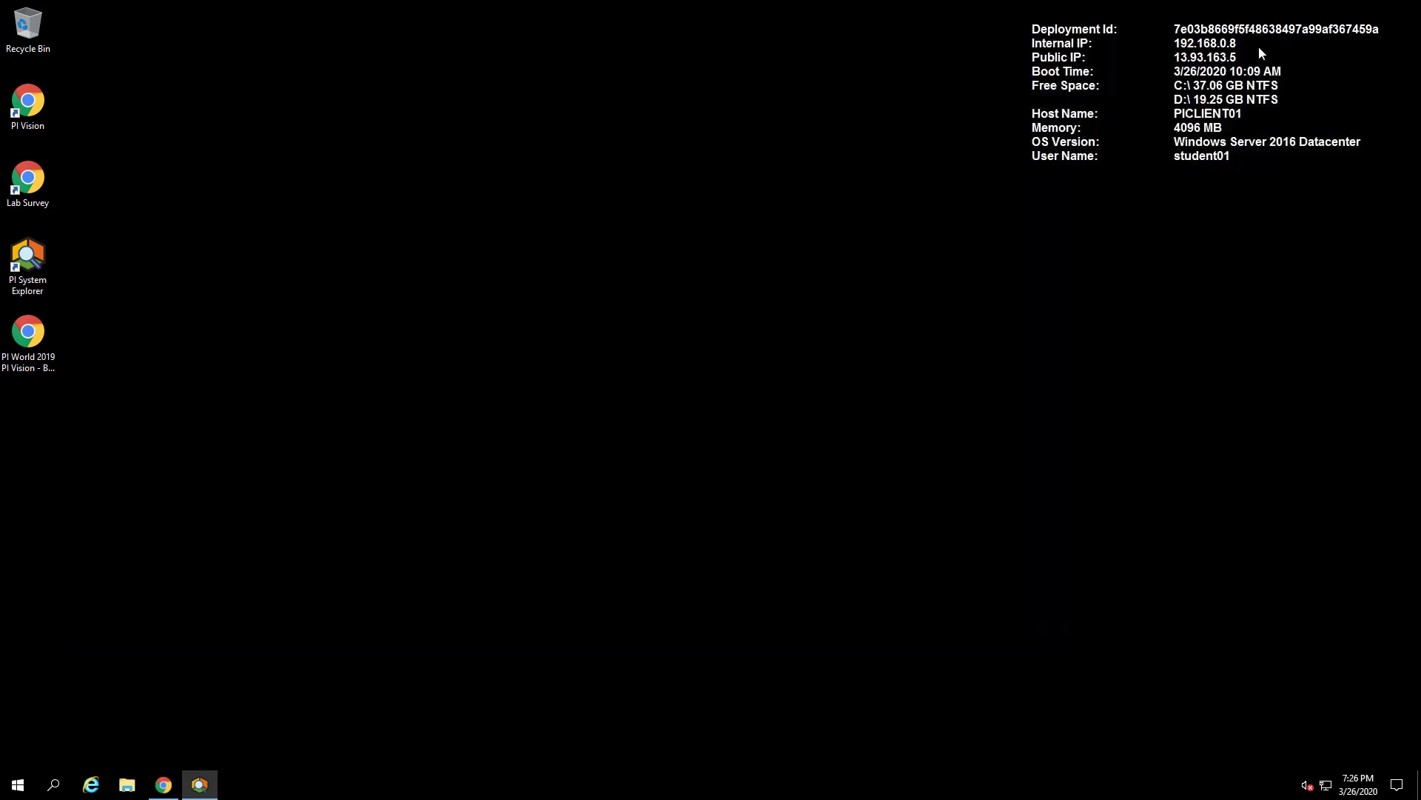
left_click(165, 786)
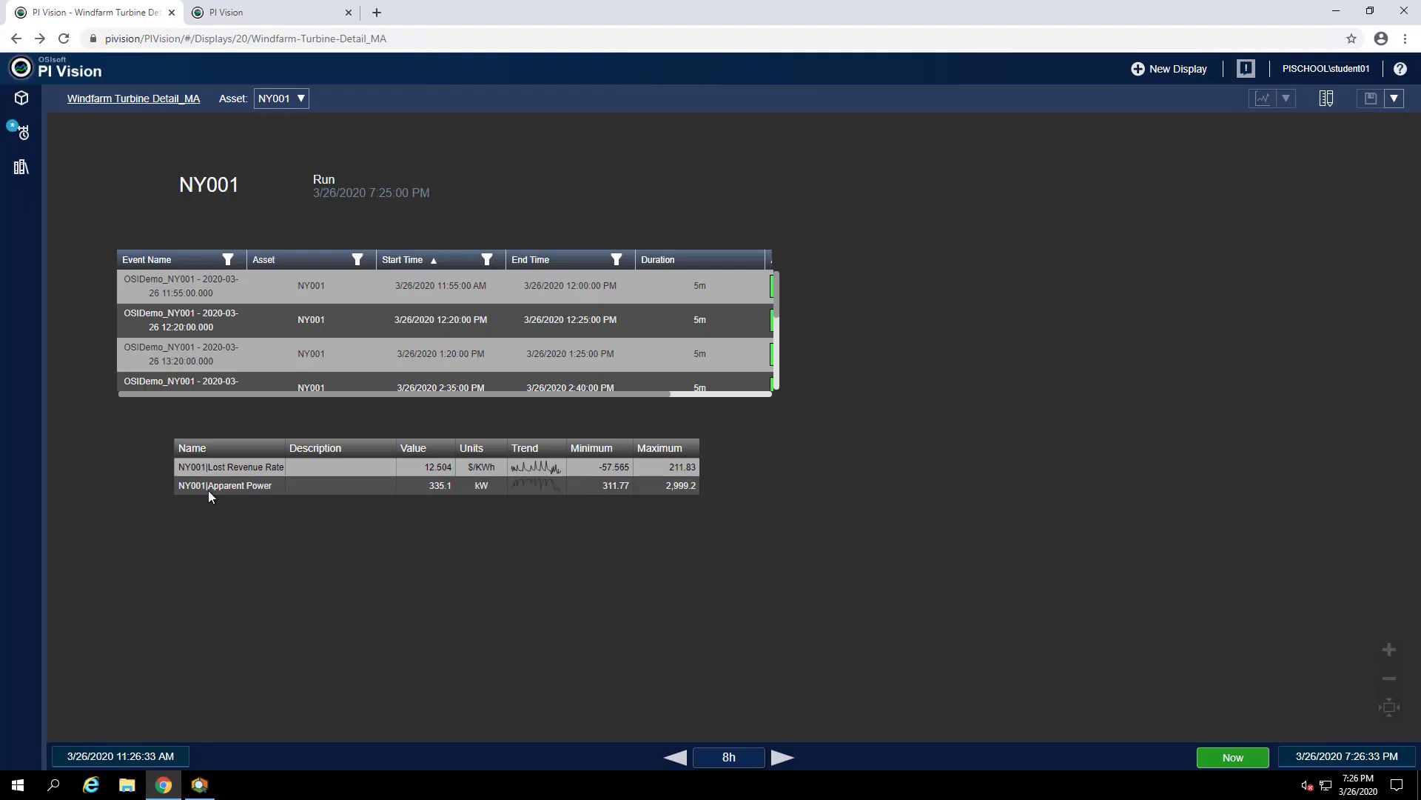
left_click(83, 74)
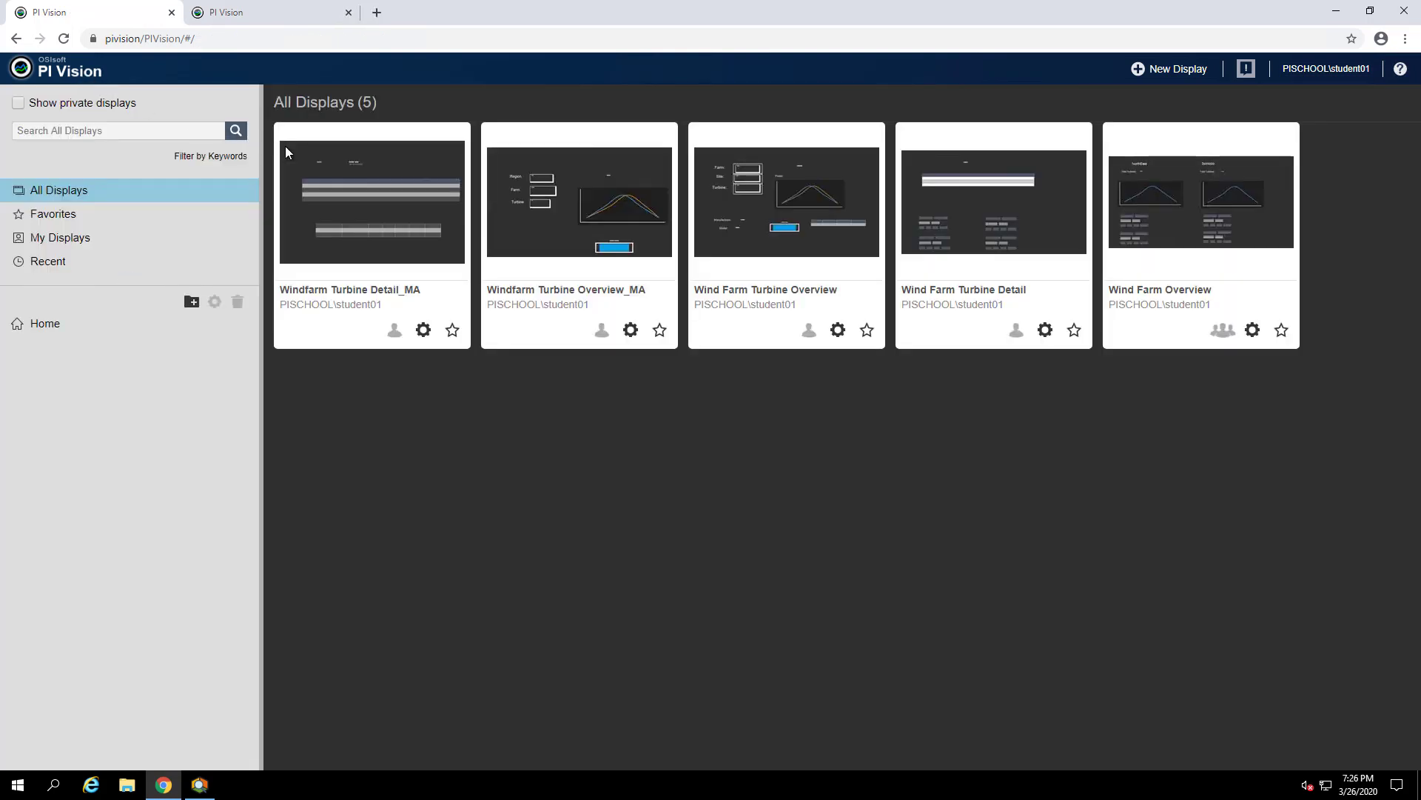
left_click(559, 223)
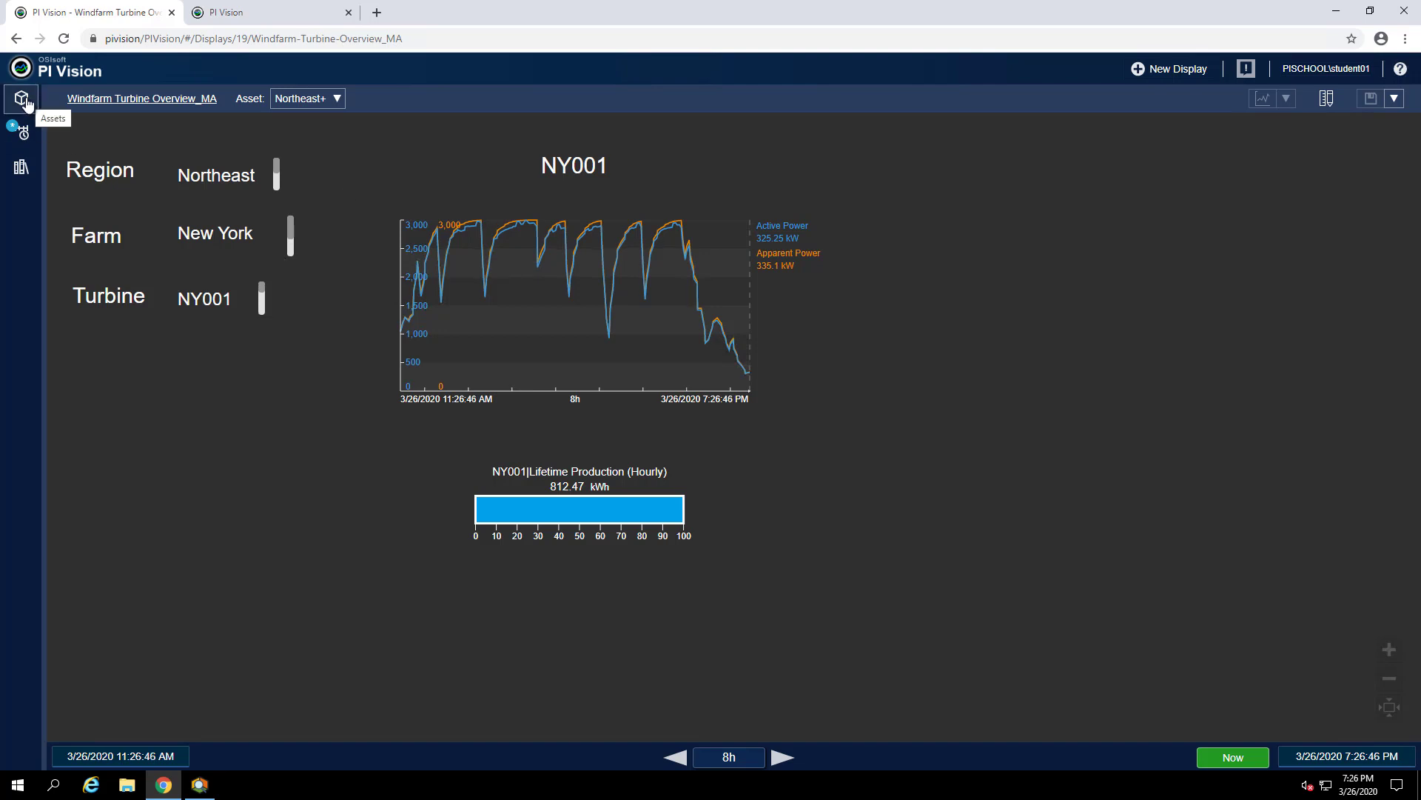
Drag NY001's Details URL and Details URL Yesterday attributes onto the display as a table
left_click(23, 100)
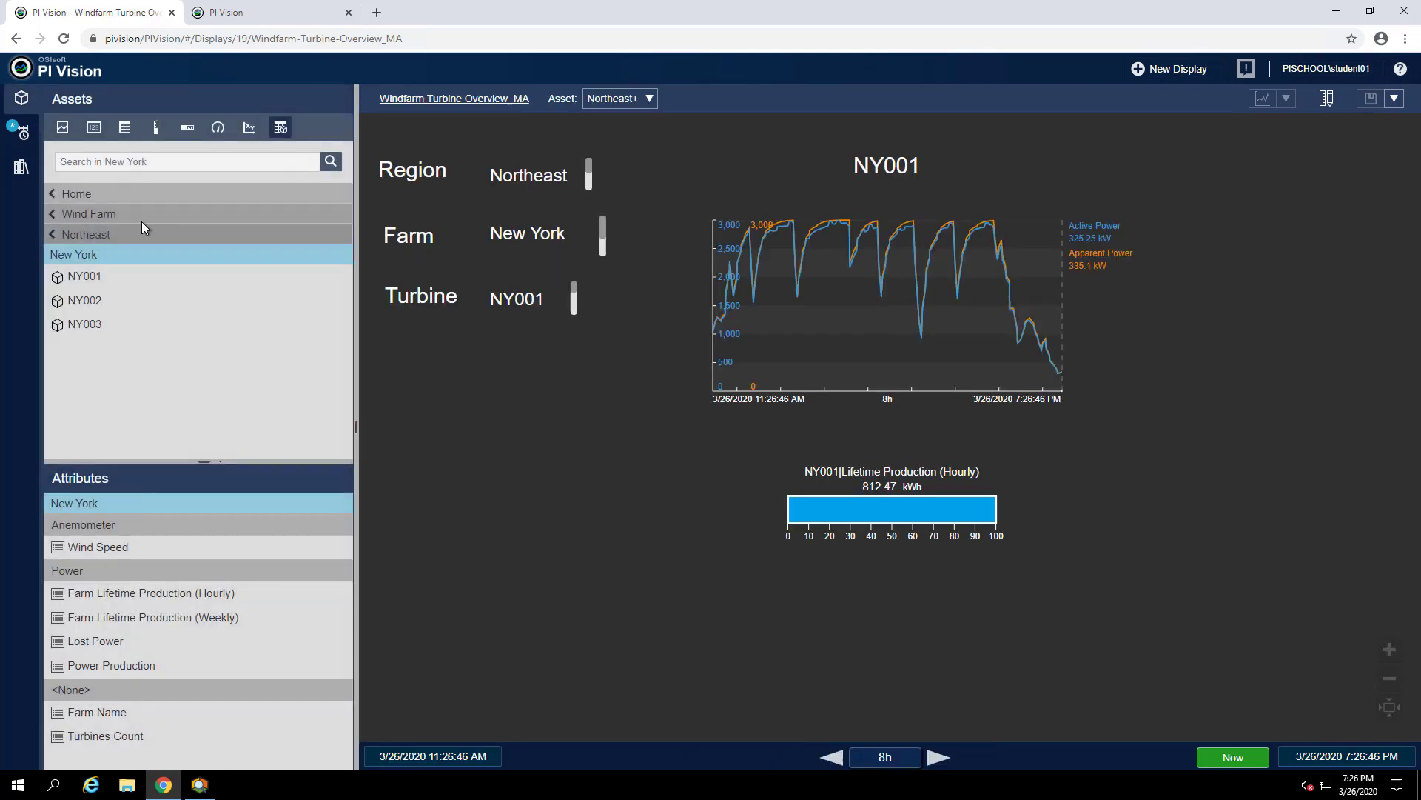
left_click(133, 282)
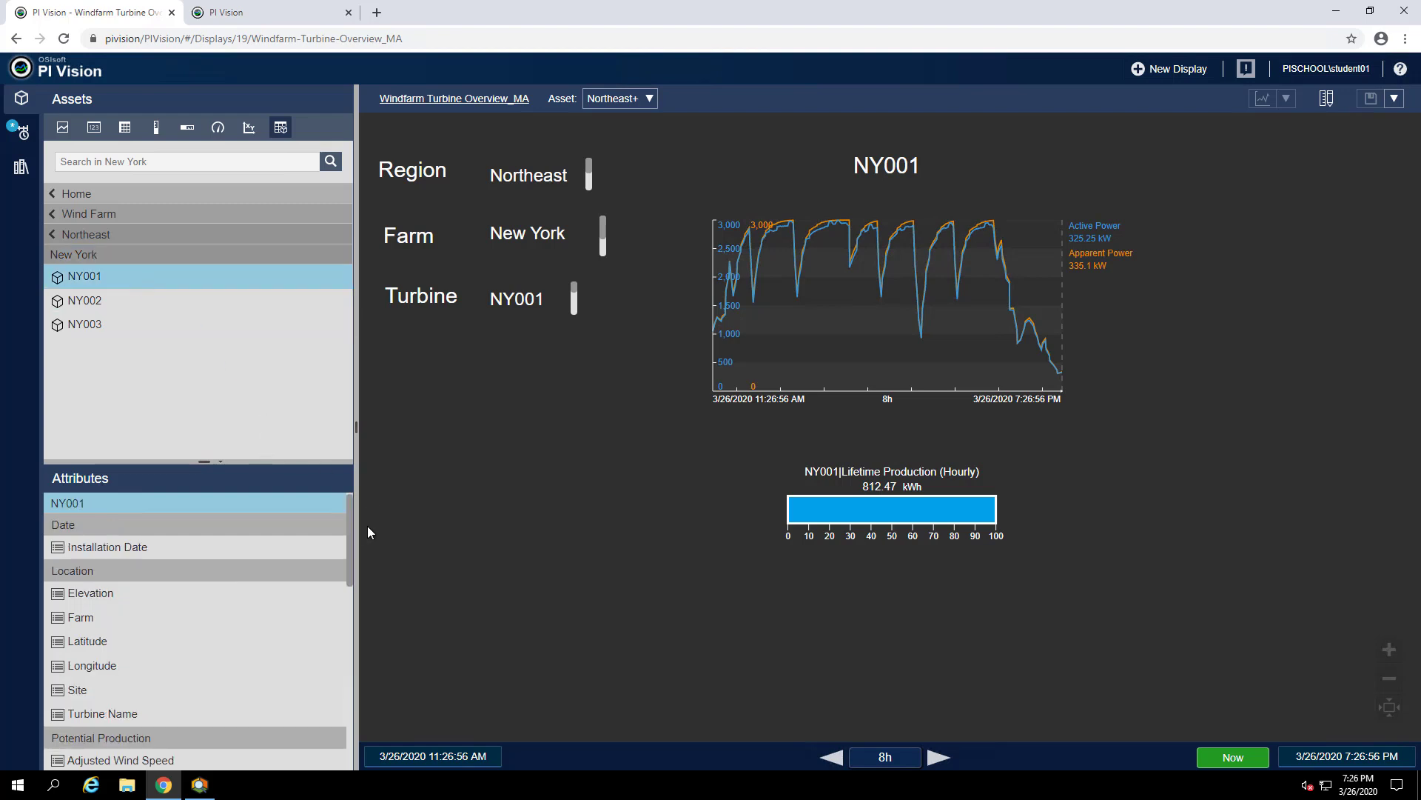
left_click_drag(350, 523, 330, 713)
left_click(177, 711)
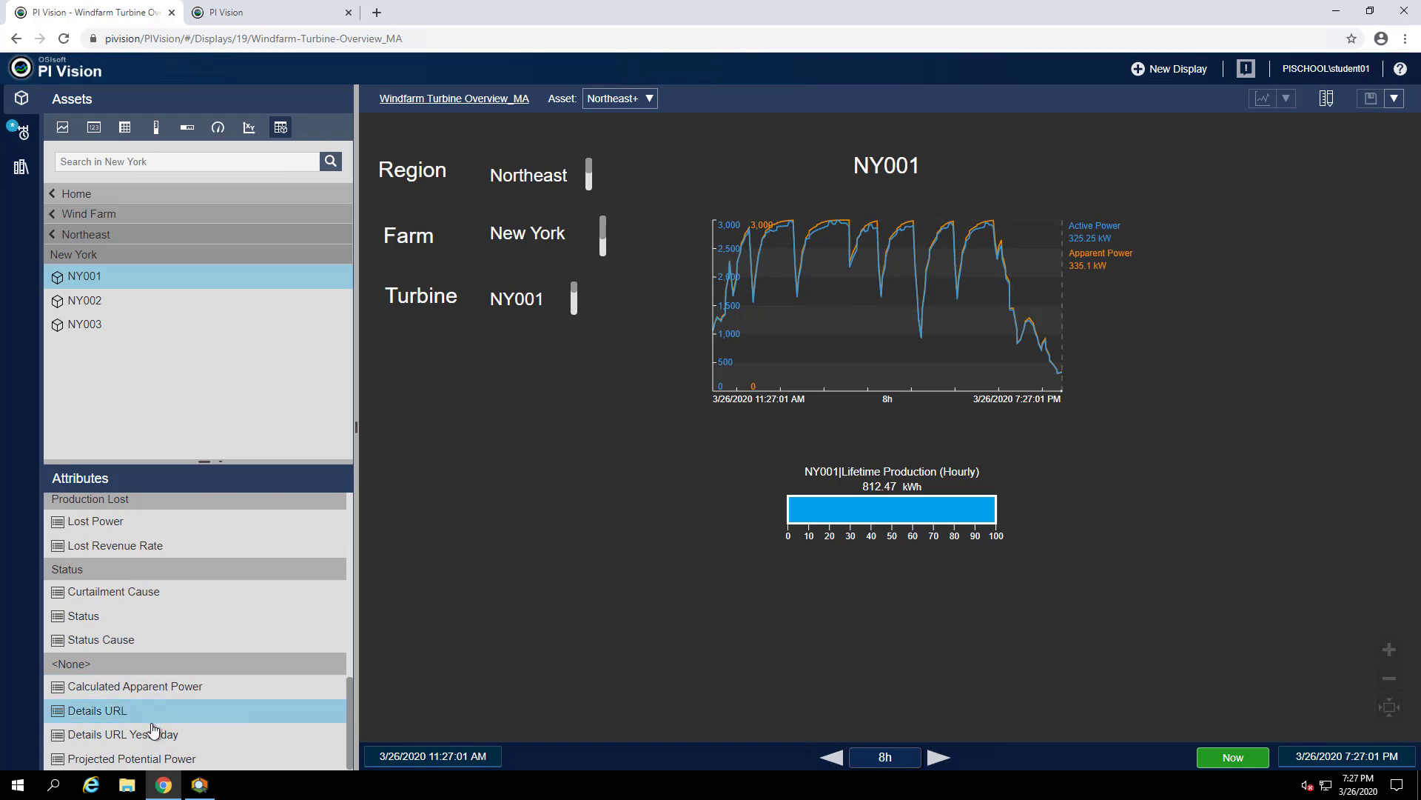
left_click(154, 733, "ctrl")
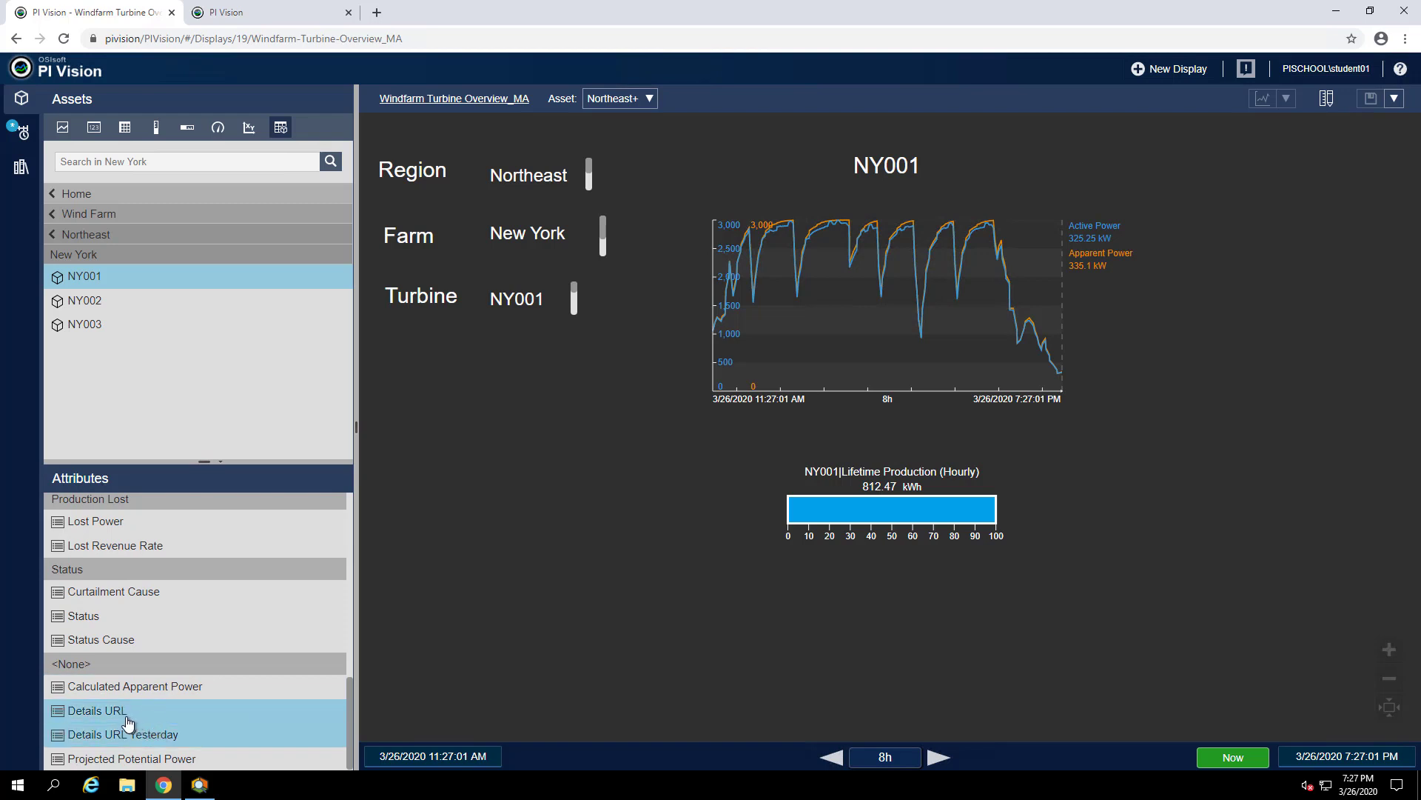
left_click_drag(127, 722, 398, 459)
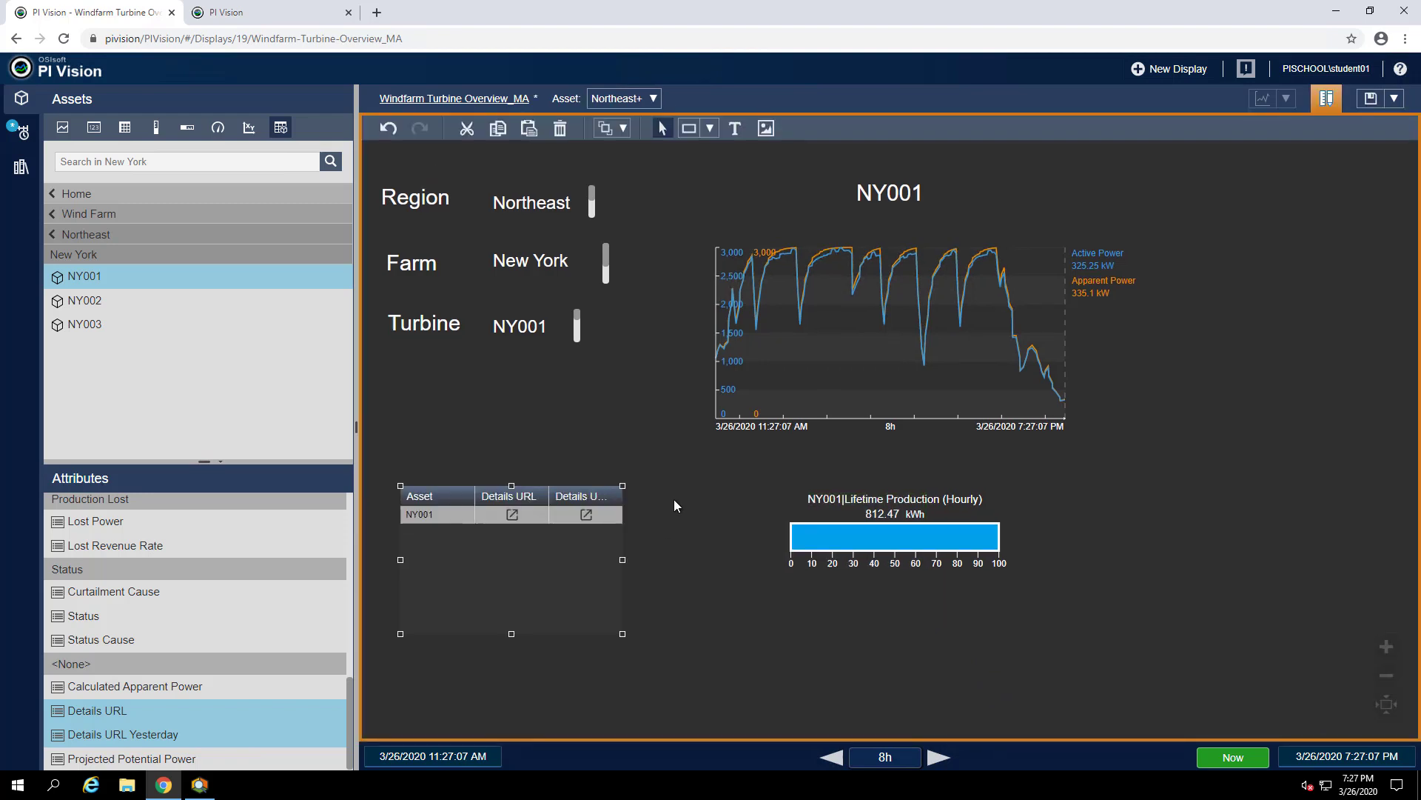
Exit edit mode and set the display to the Philadelphia farm's PH001 turbine
mouse_move(518, 516)
scroll(541, 267, "down", 1)
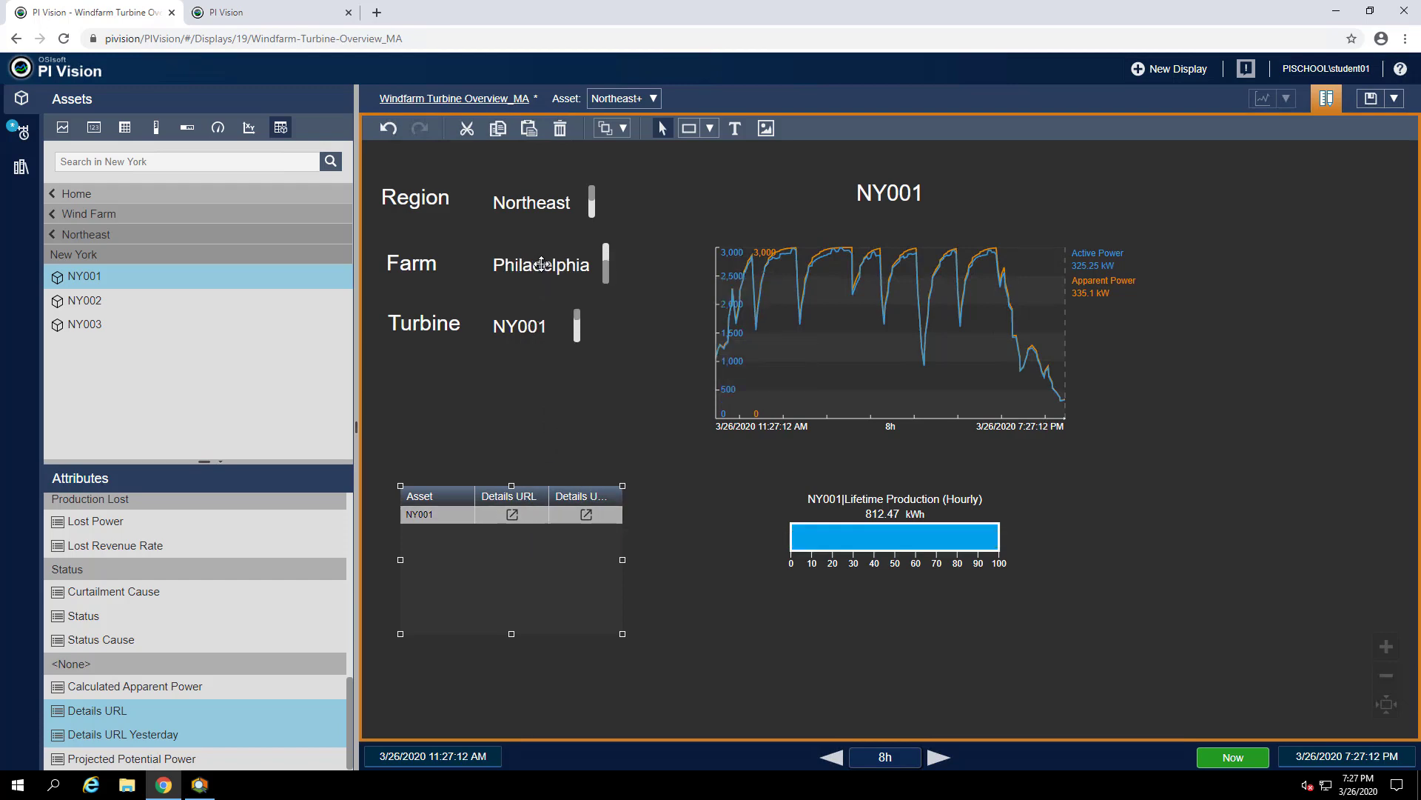
left_click(1327, 98)
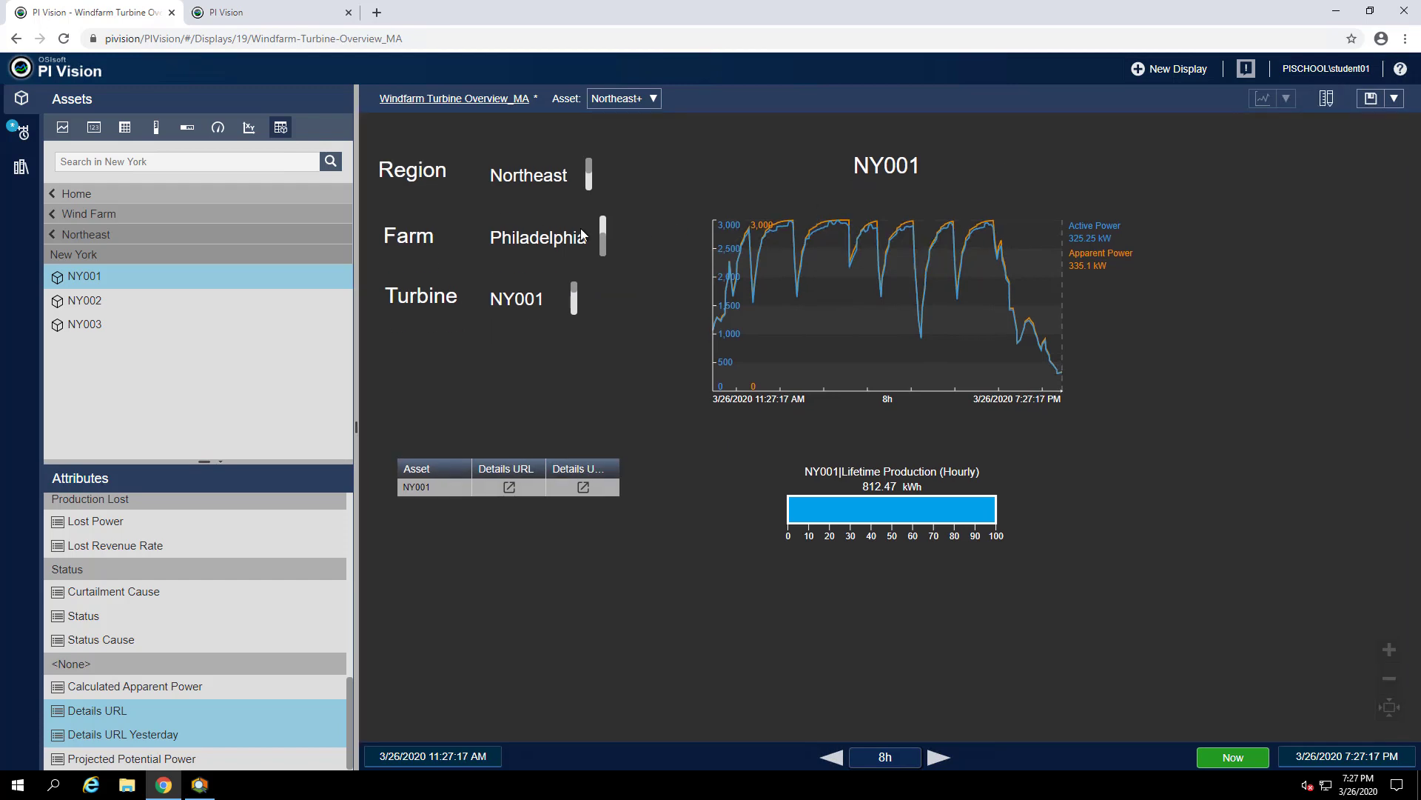
left_click(540, 244)
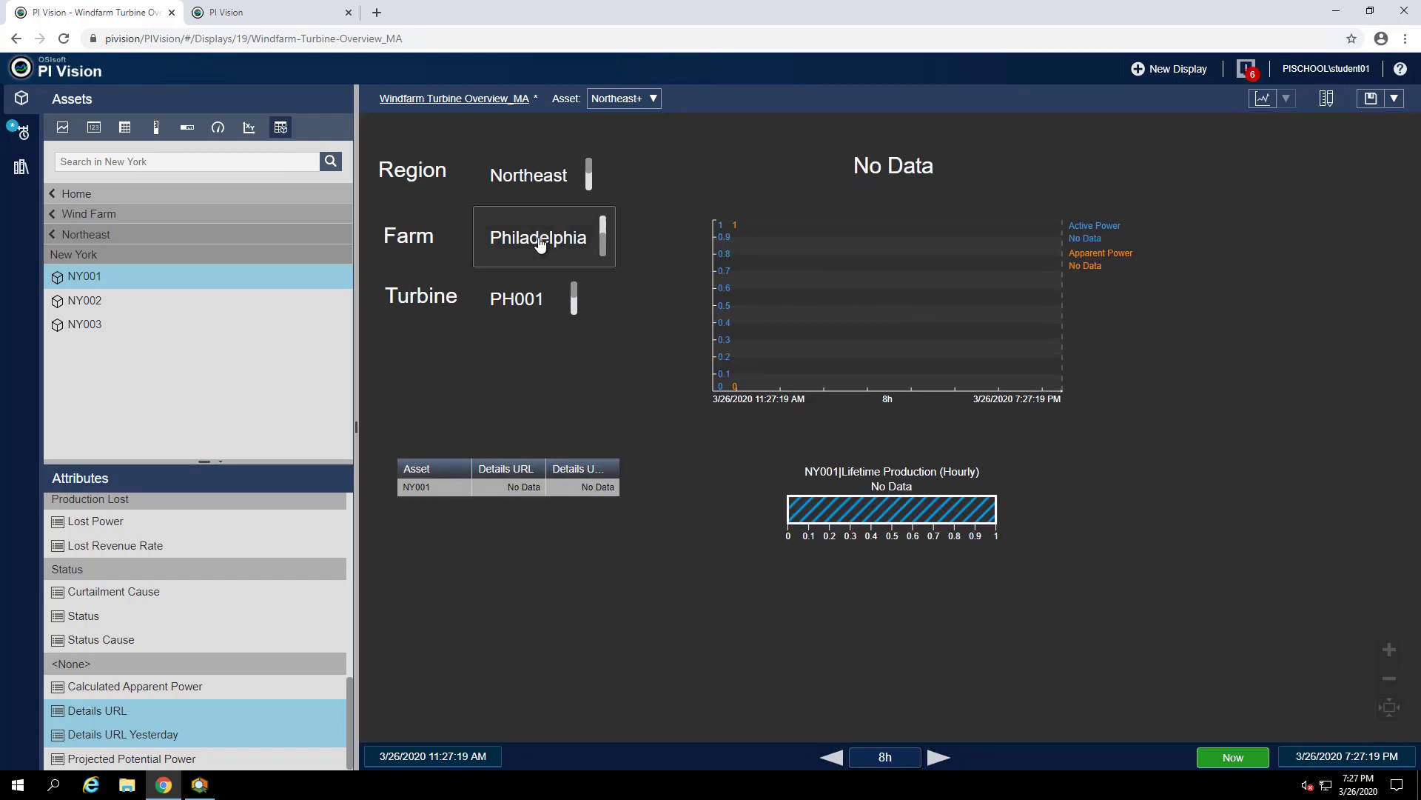
left_click(528, 304)
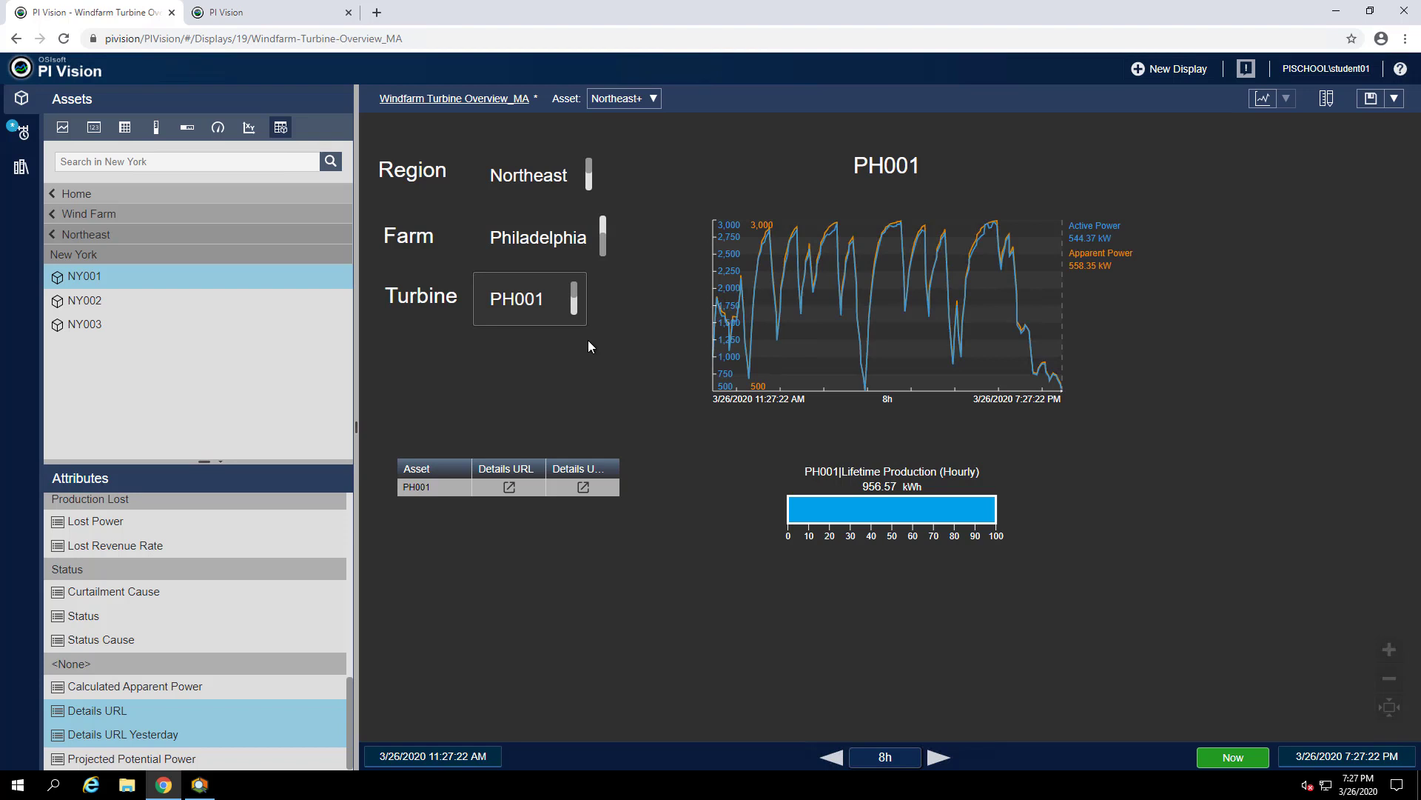
Save the overview display, view PH001's Details URL page, then return to the Turbine Overview tab
left_click(1368, 100)
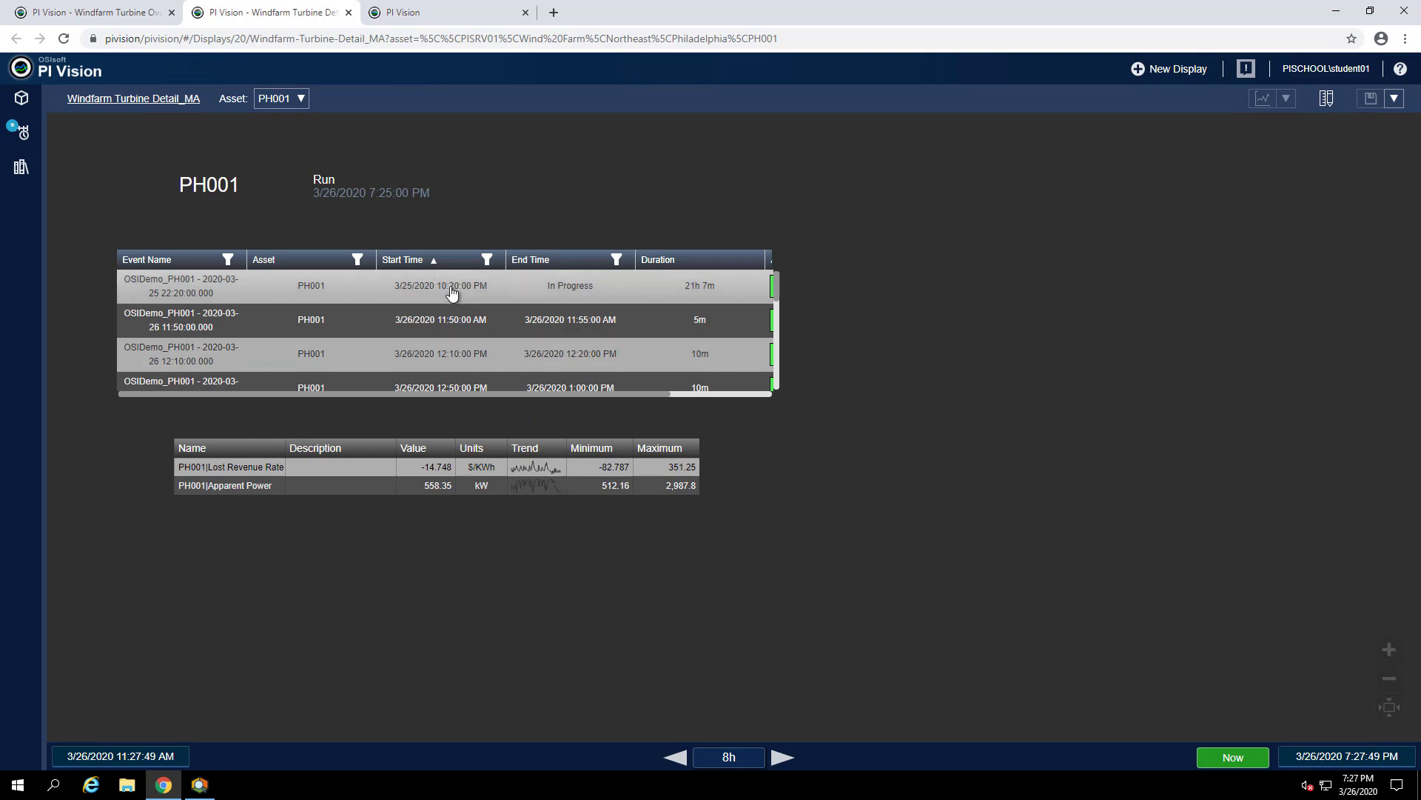
left_click(131, 16)
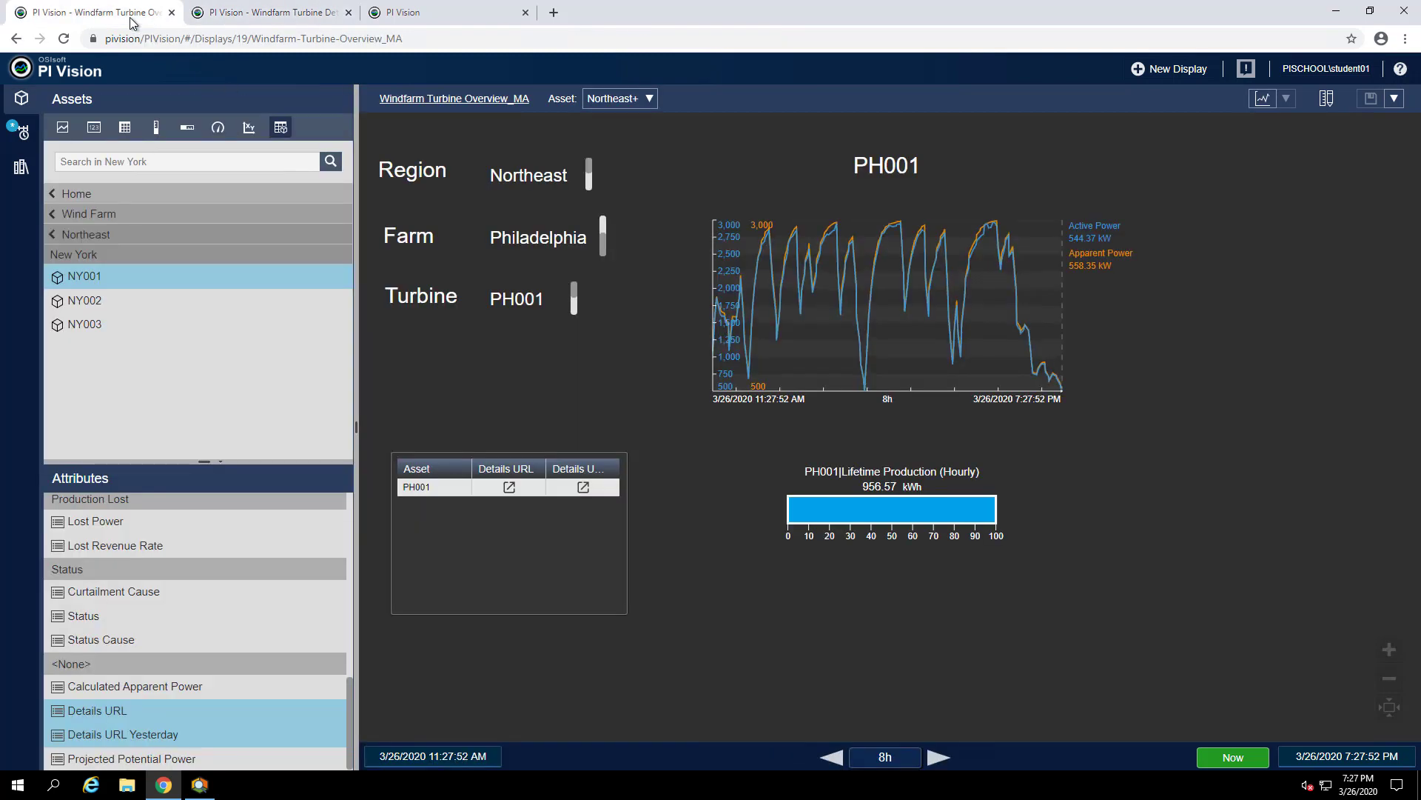
View PH001's Details URL Yesterday page over 1d, then return to the Turbine Overview tab
mouse_move(584, 492)
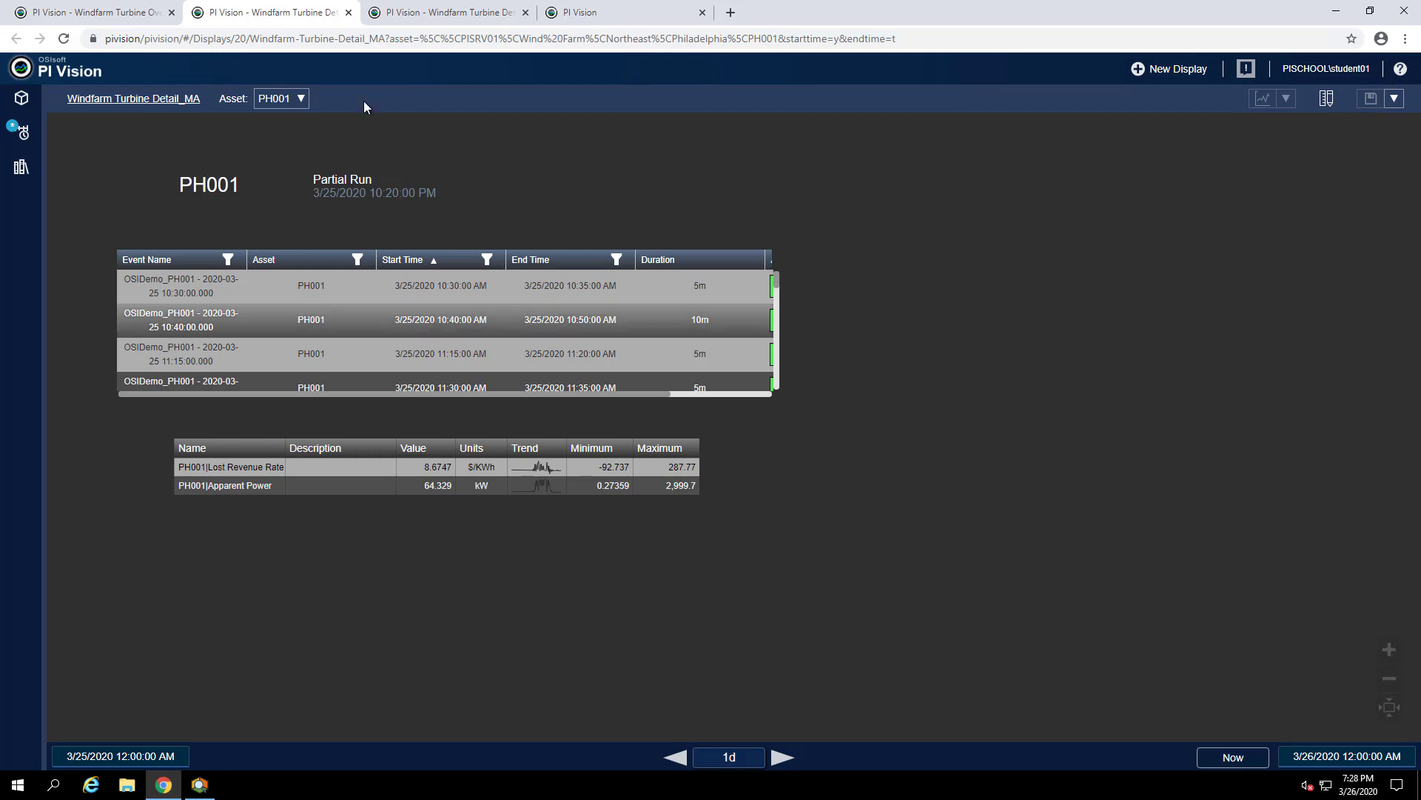
left_click(126, 22)
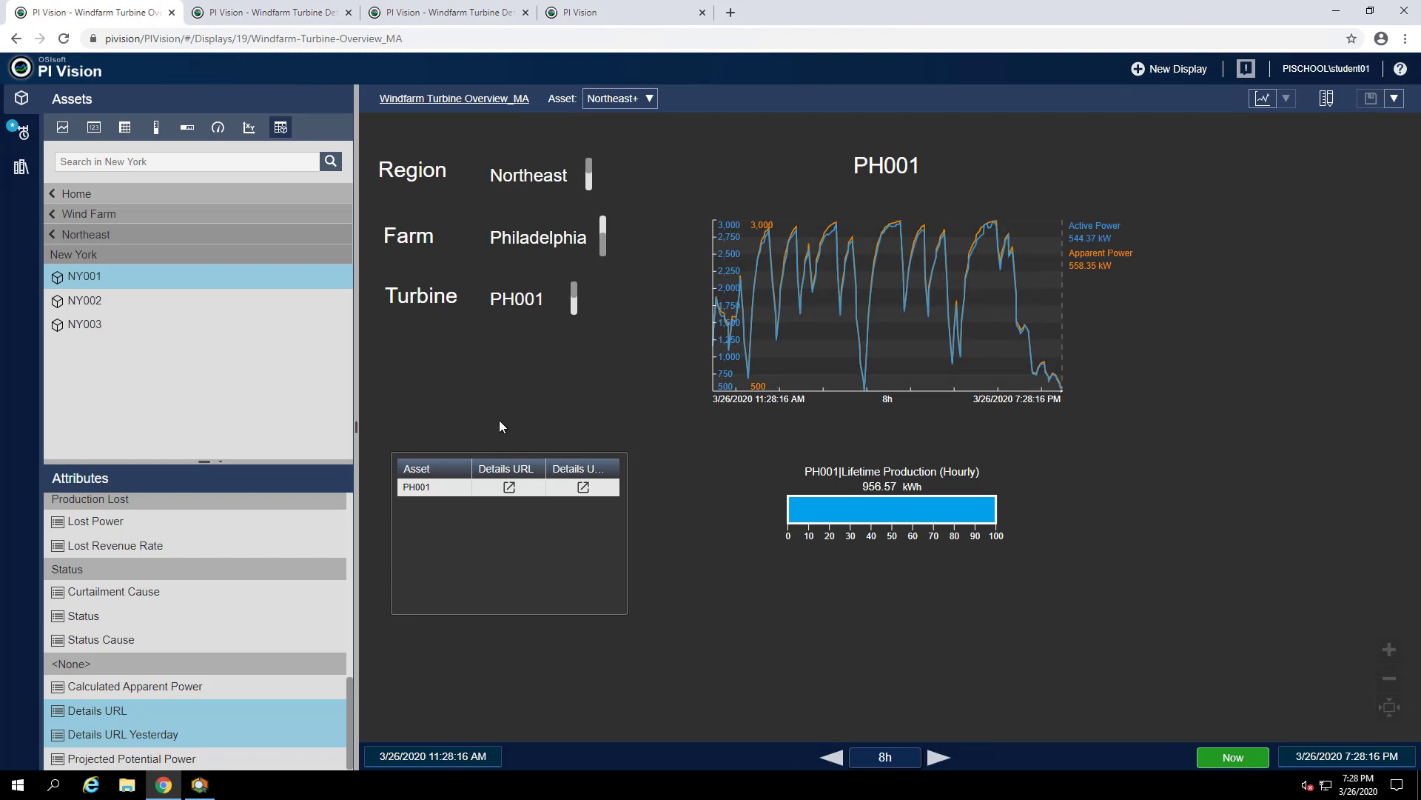